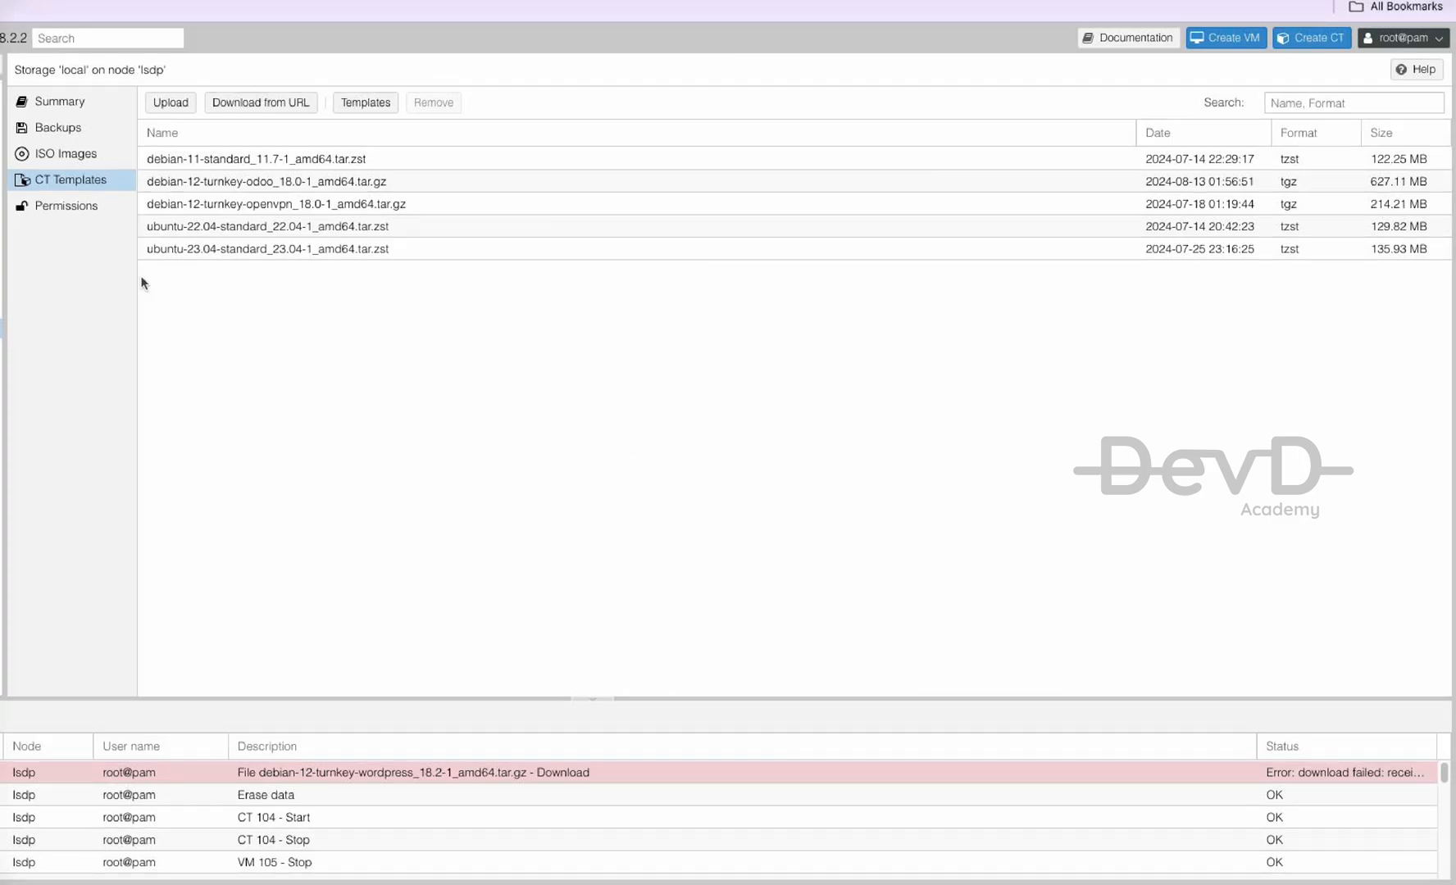
- Download the debian-12-turnkey-wordpress_18.2-1 CT template to local storage from the template catalogue
{"action": "left_click", "coordinate": [369, 103]}
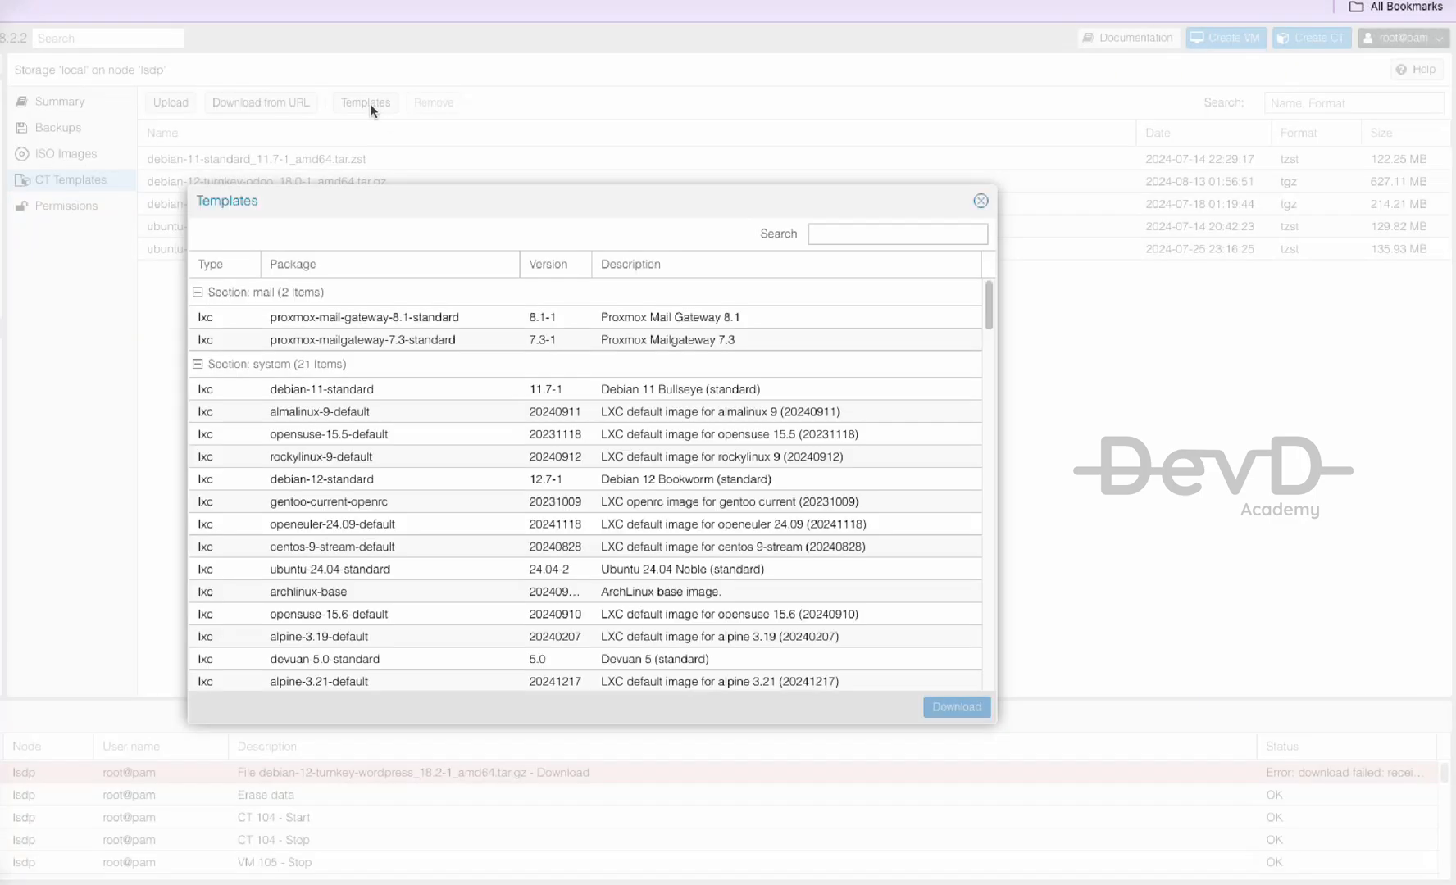
{"action": "left_click", "coordinate": [837, 238]}
{"action": "type", "text": "word"}
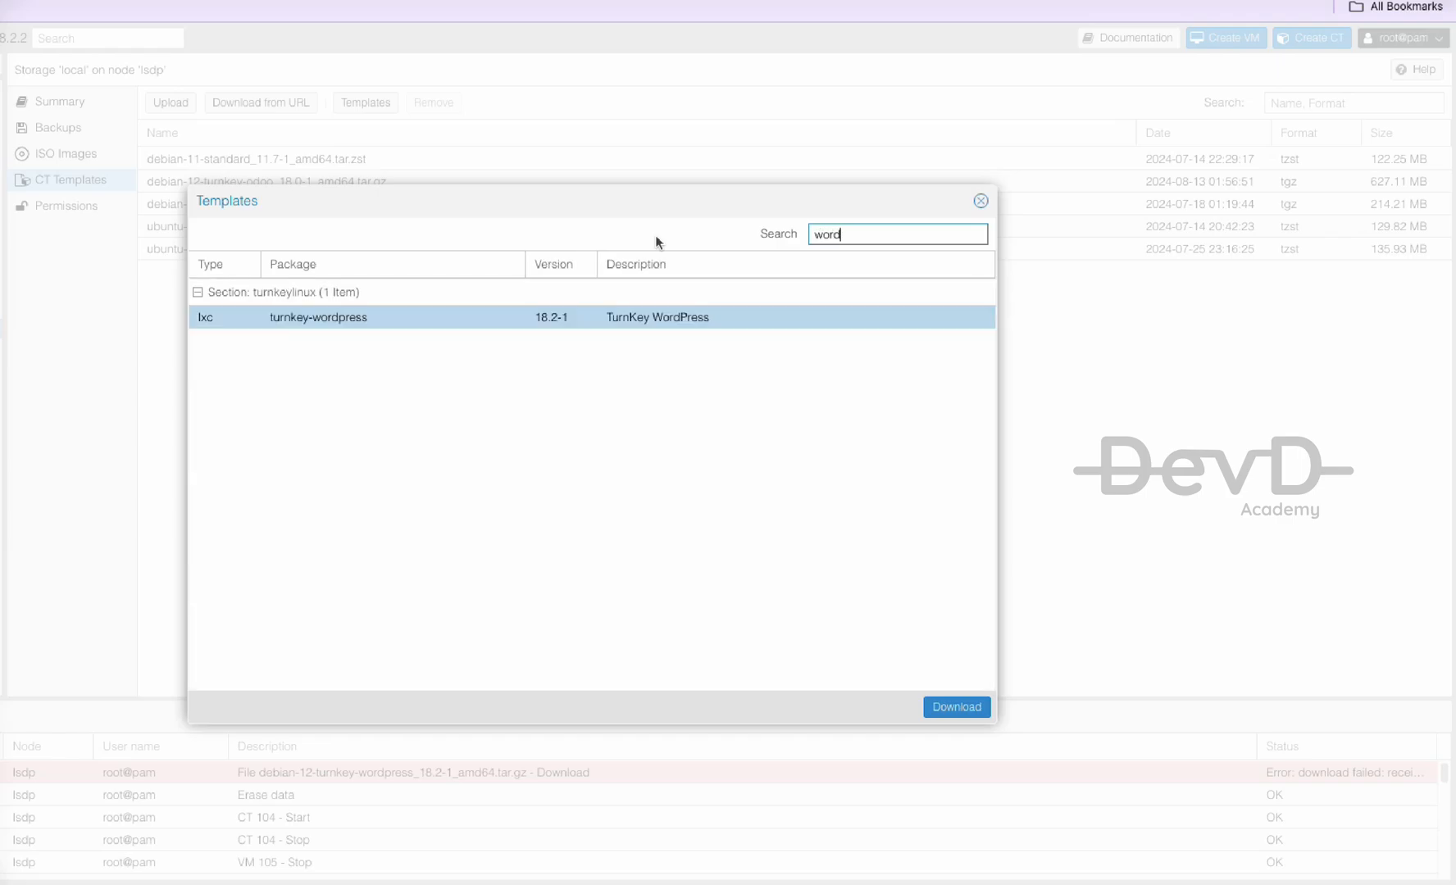
{"action": "left_click", "coordinate": [518, 319]}
{"action": "left_click", "coordinate": [950, 710]}
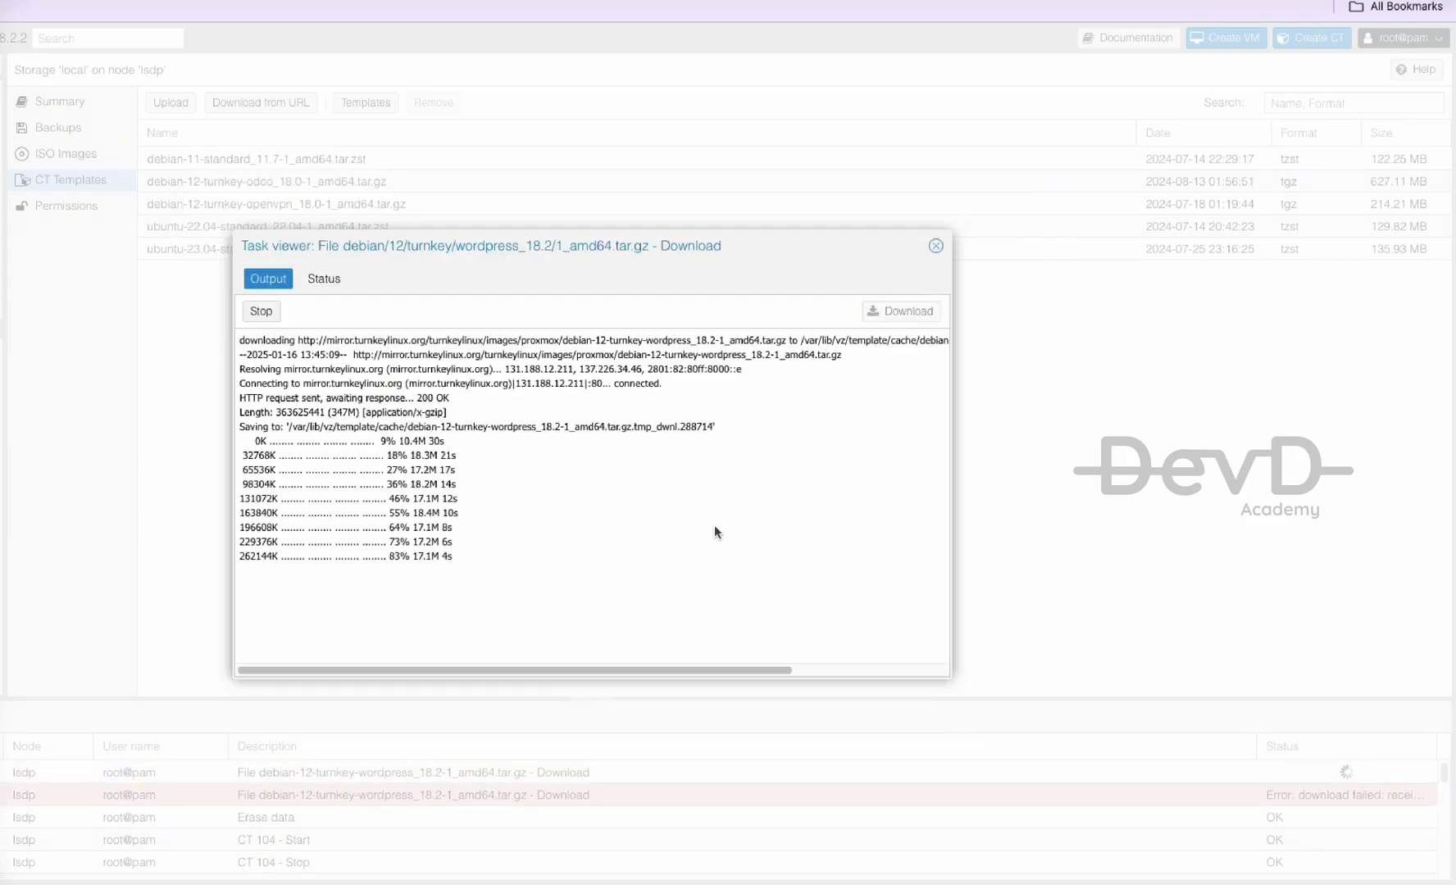
{"action": "left_click", "coordinate": [935, 246]}
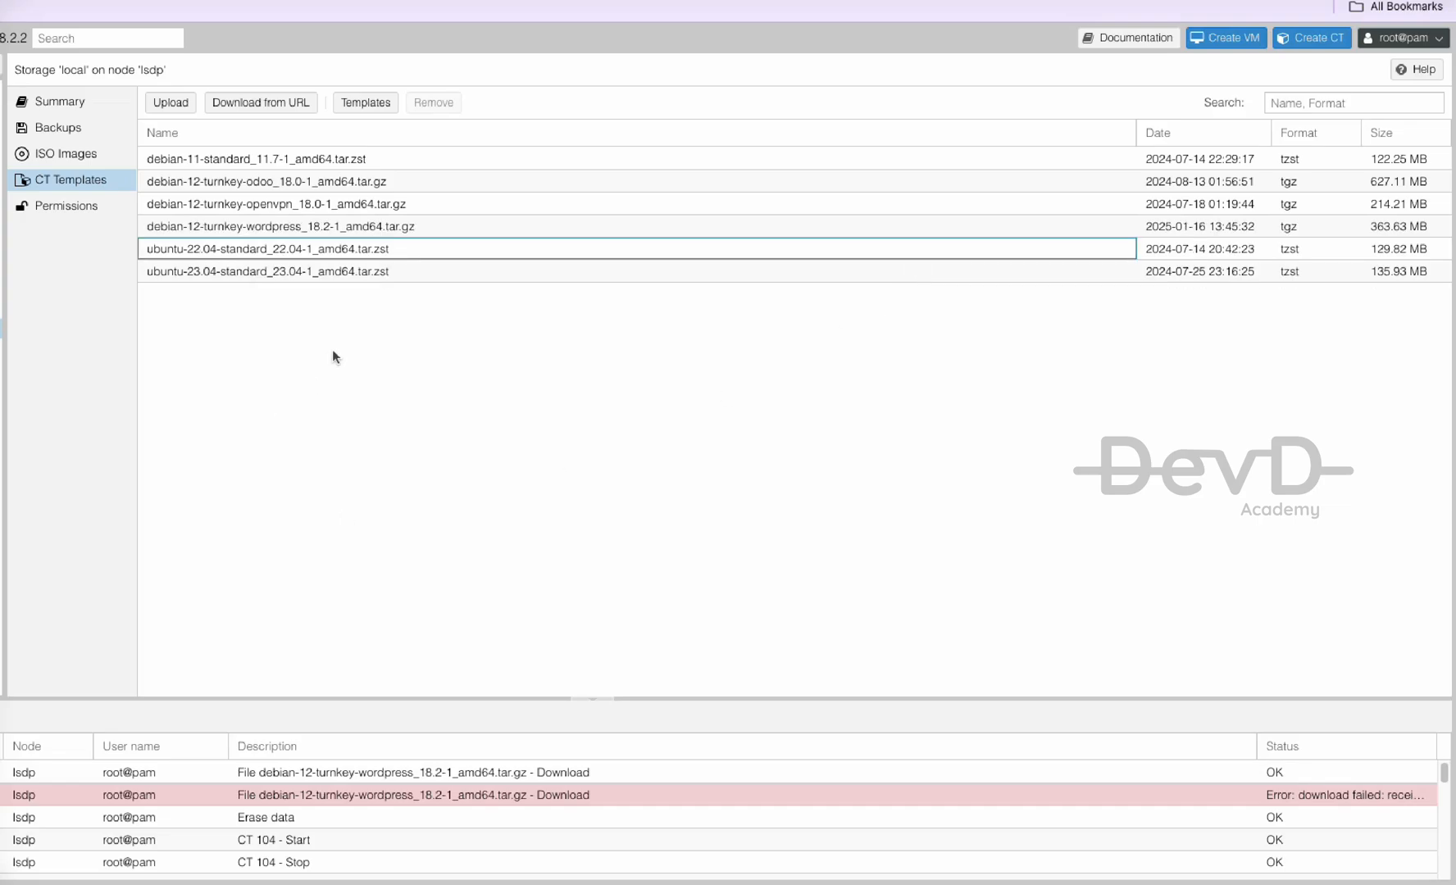
- Start a new LXC container (CT ID 108) with hostname wordpressdemo
{"action": "left_click", "coordinate": [247, 225]}
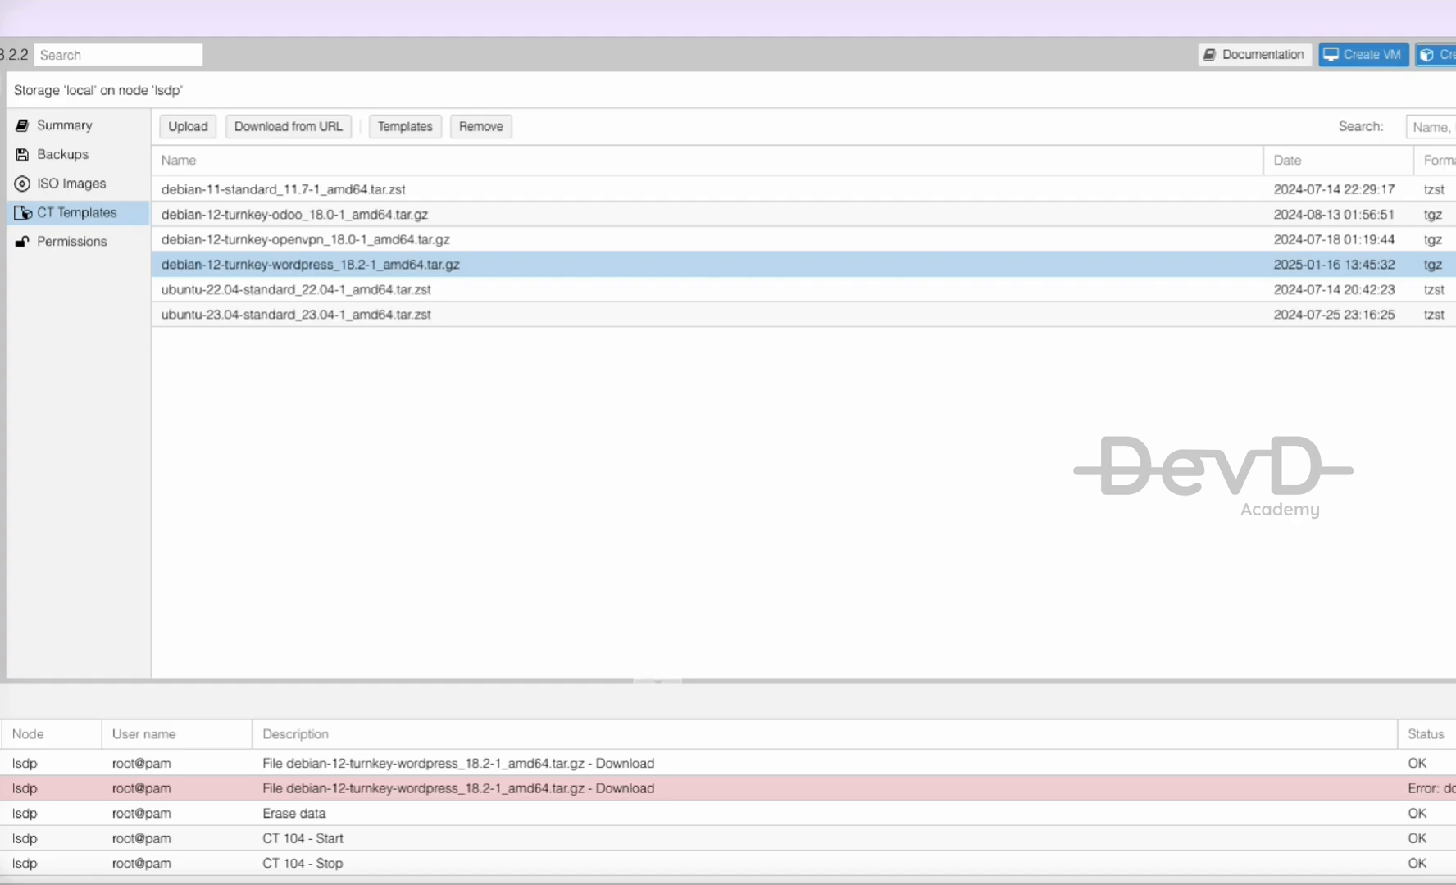
{"action": "left_click", "coordinate": [1446, 55]}
{"action": "left_click", "coordinate": [521, 344]}
{"action": "type", "text": "wordpressdemo"}
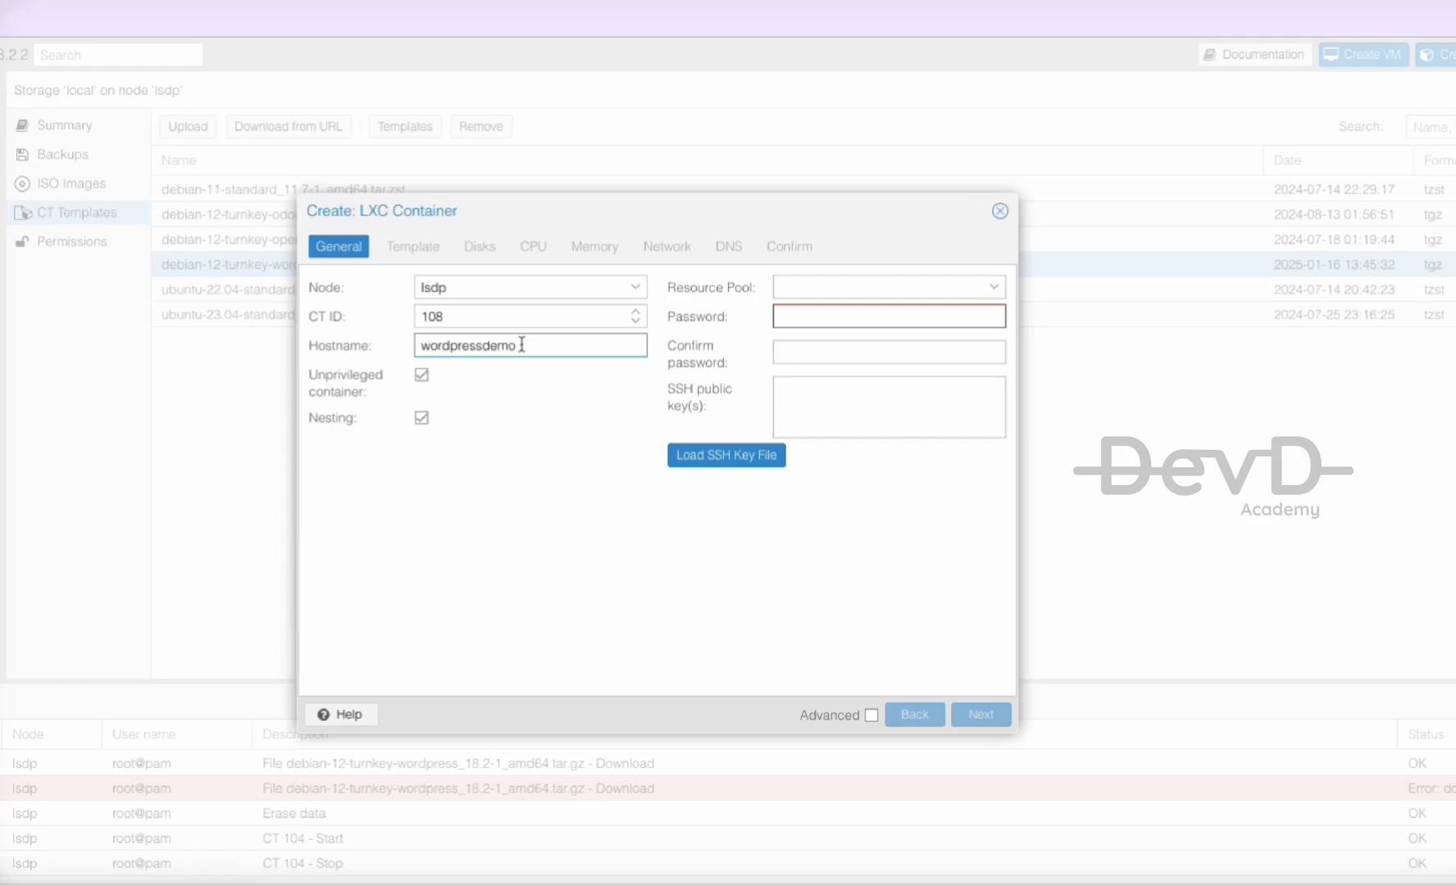
- Set and confirm the container's root password, then continue to template selection
{"action": "left_click", "coordinate": [836, 314]}
{"action": "type", "text": "*********"}
{"action": "left_click", "coordinate": [776, 346]}
{"action": "type", "text": "*********"}
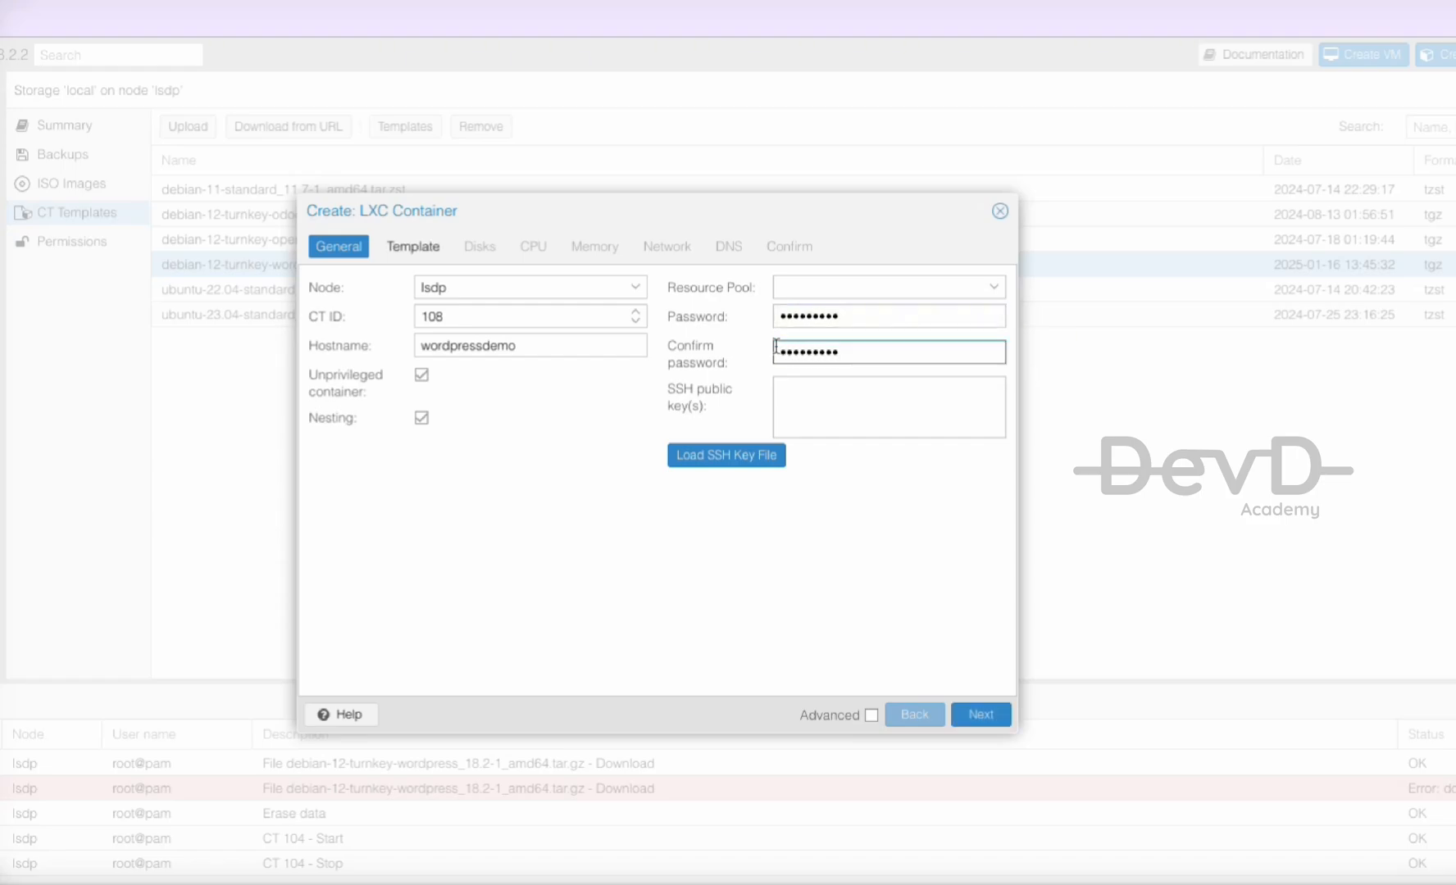
{"action": "left_click", "coordinate": [982, 724]}
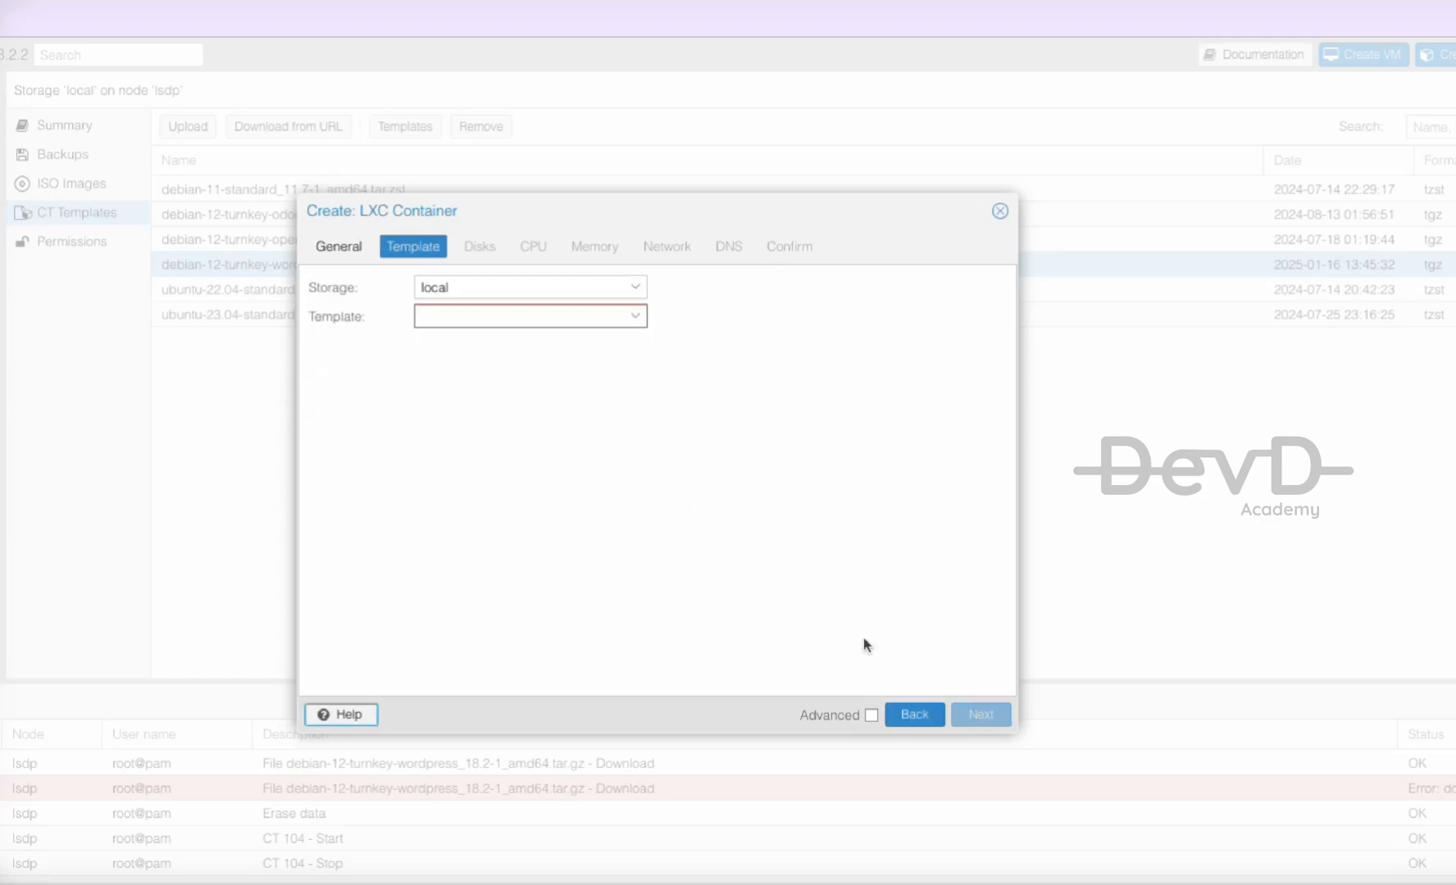
- Choose the debian-12-turnkey-wordpress 18.2-1 template for the container
{"action": "left_click", "coordinate": [628, 318]}
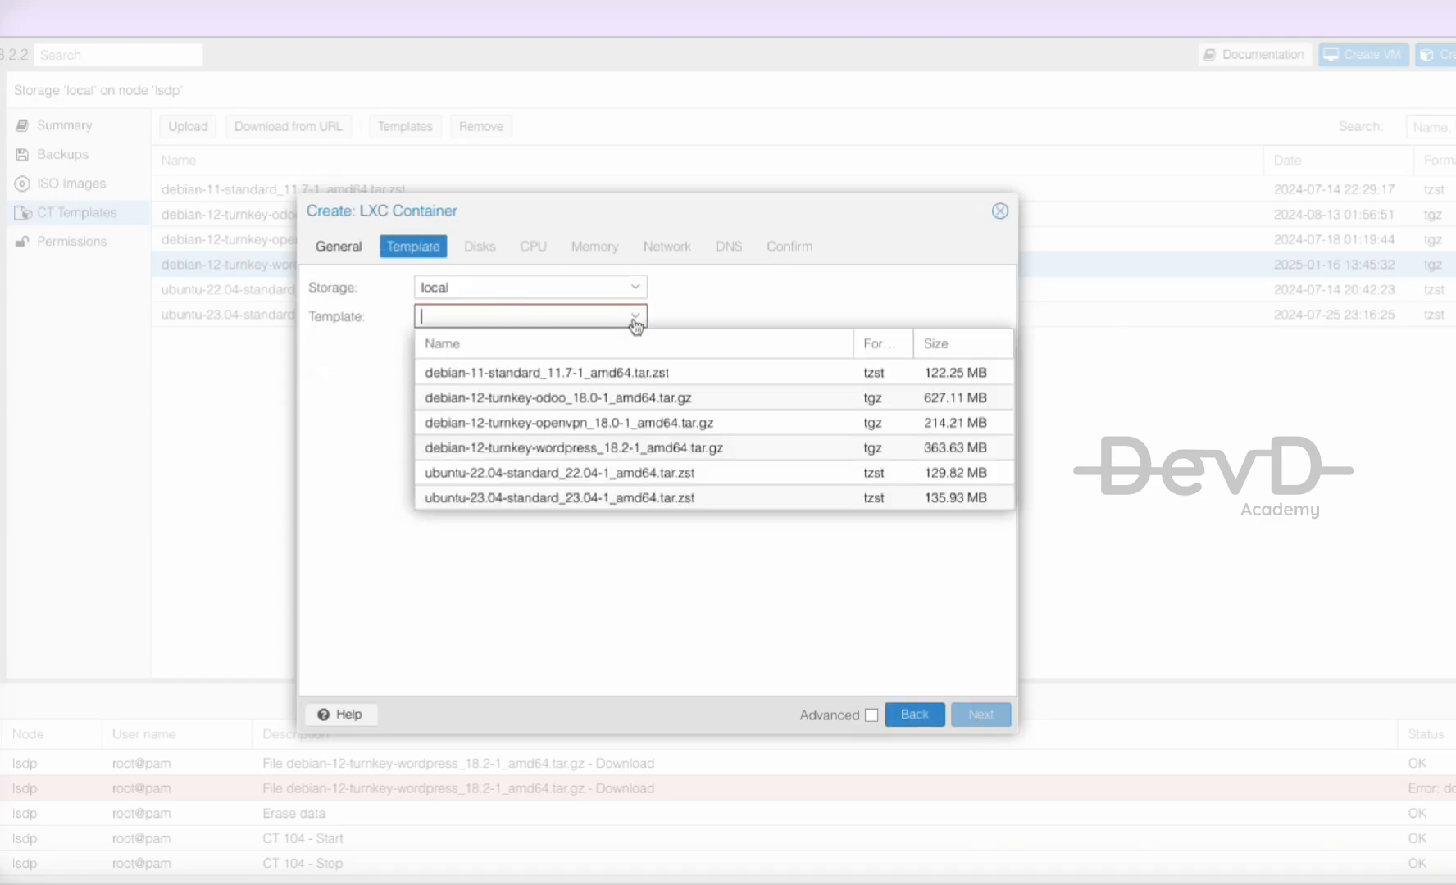
{"action": "left_click", "coordinate": [568, 453]}
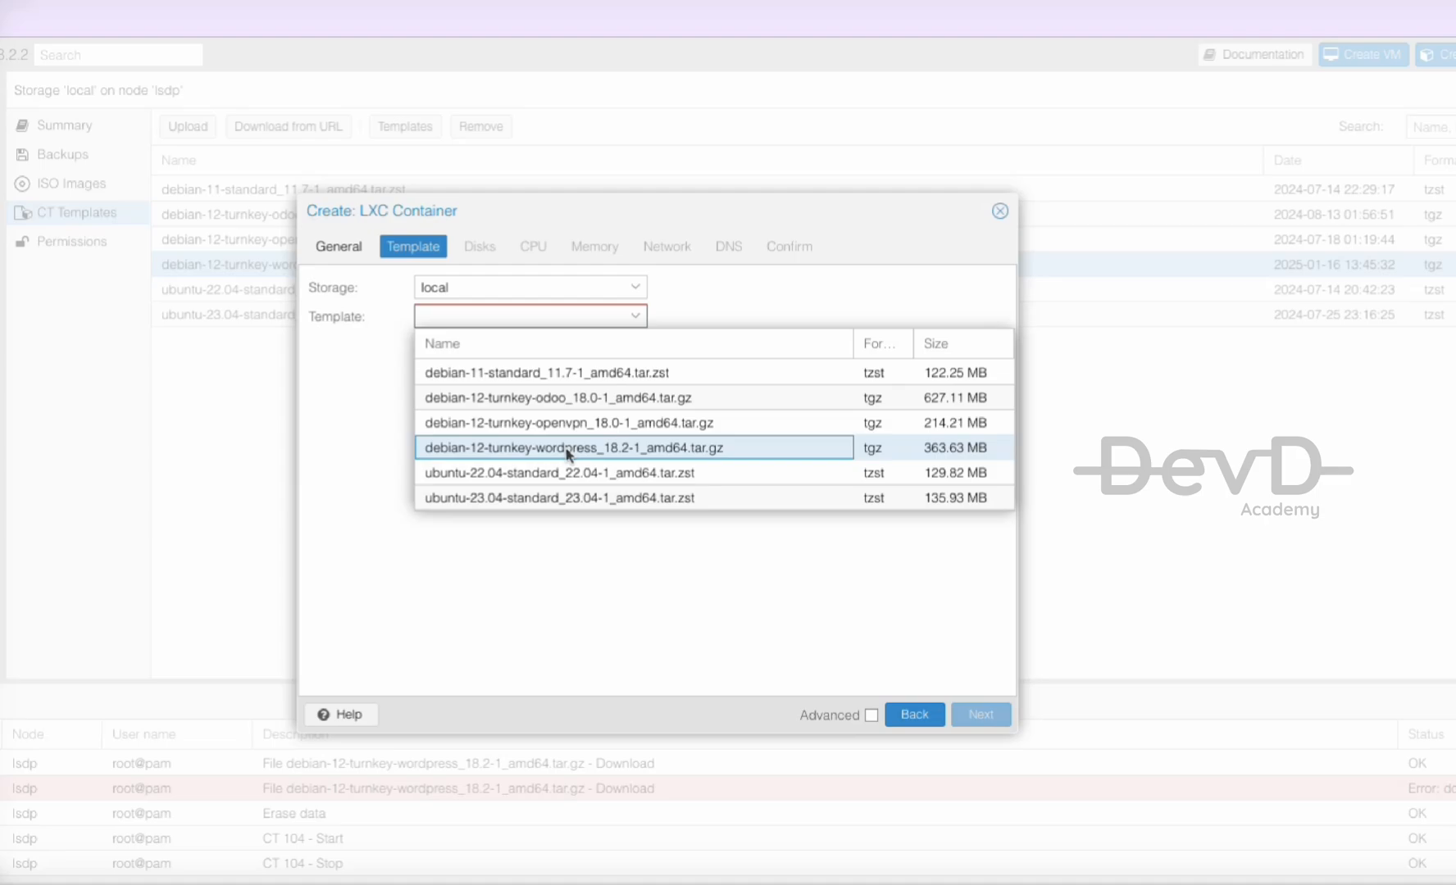
{"action": "left_click", "coordinate": [568, 453]}
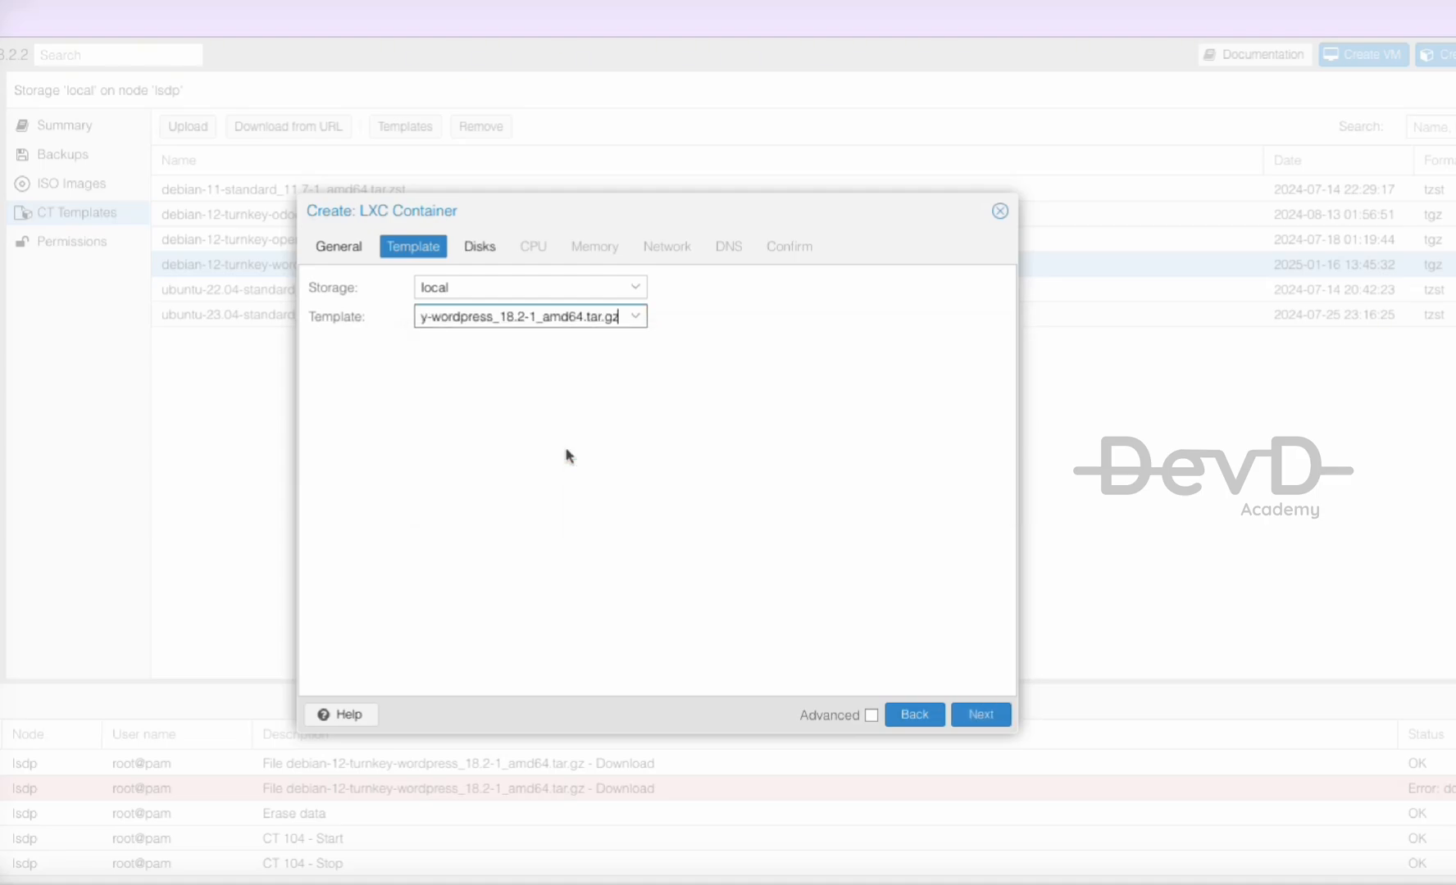
{"action": "left_click", "coordinate": [999, 717]}
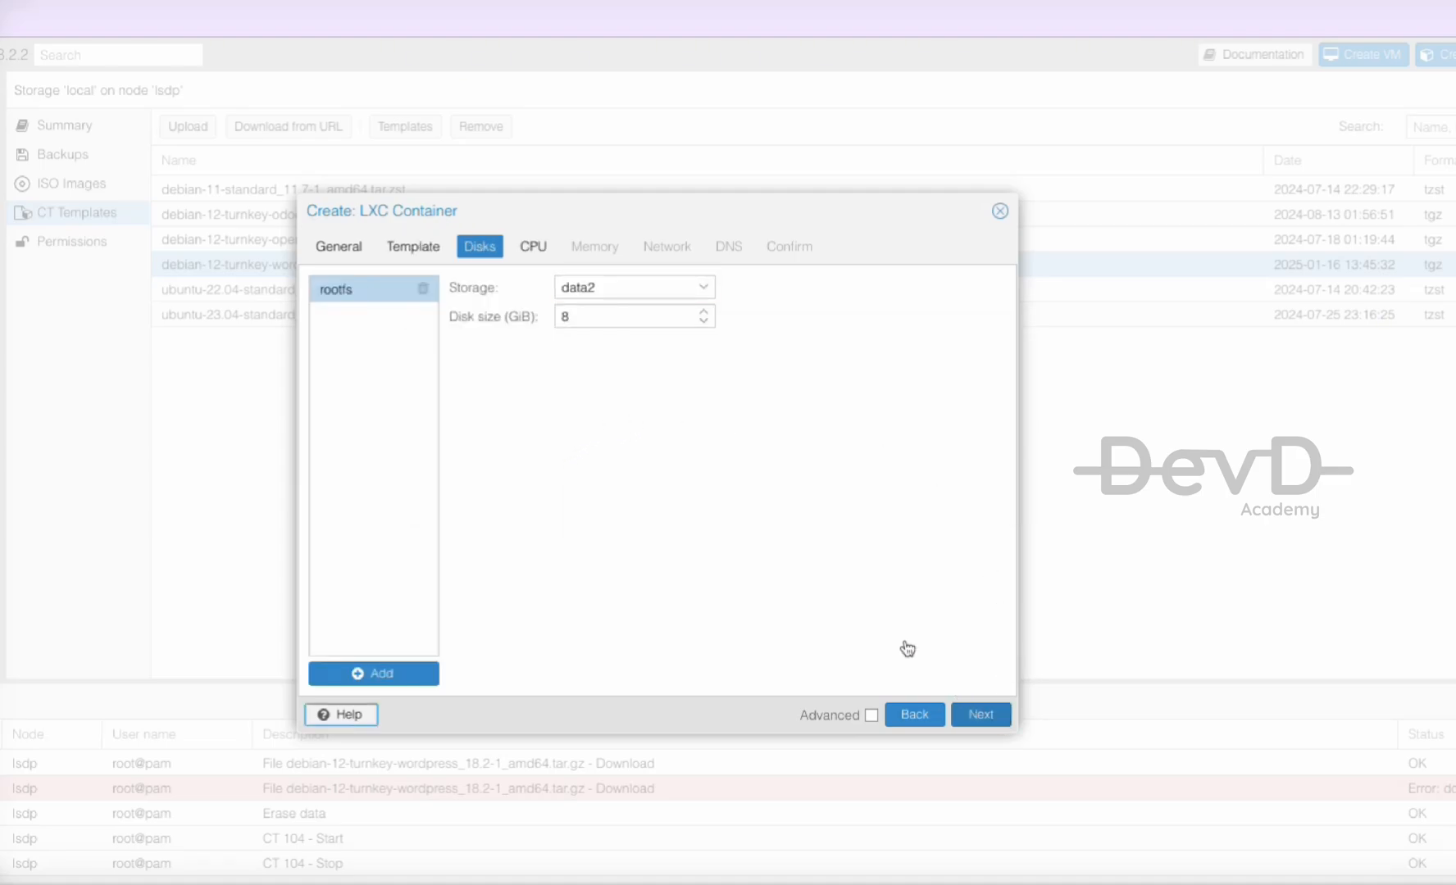
- Set the root disk size on data2 to 20 GiB
{"action": "left_click_drag", "start_coordinate": [613, 317], "coordinate": [519, 316]}
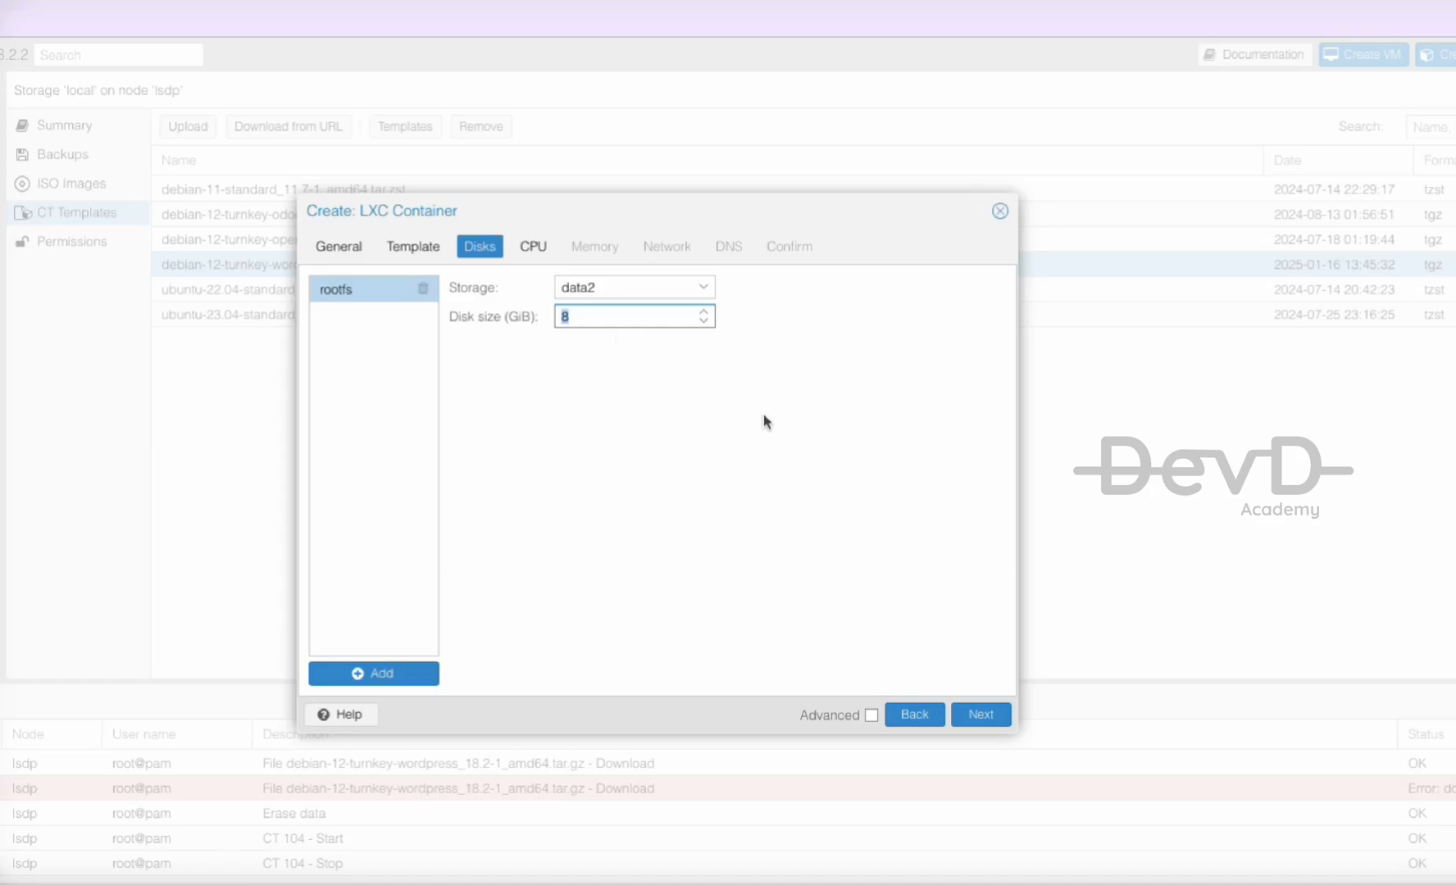
{"action": "type", "text": "20"}
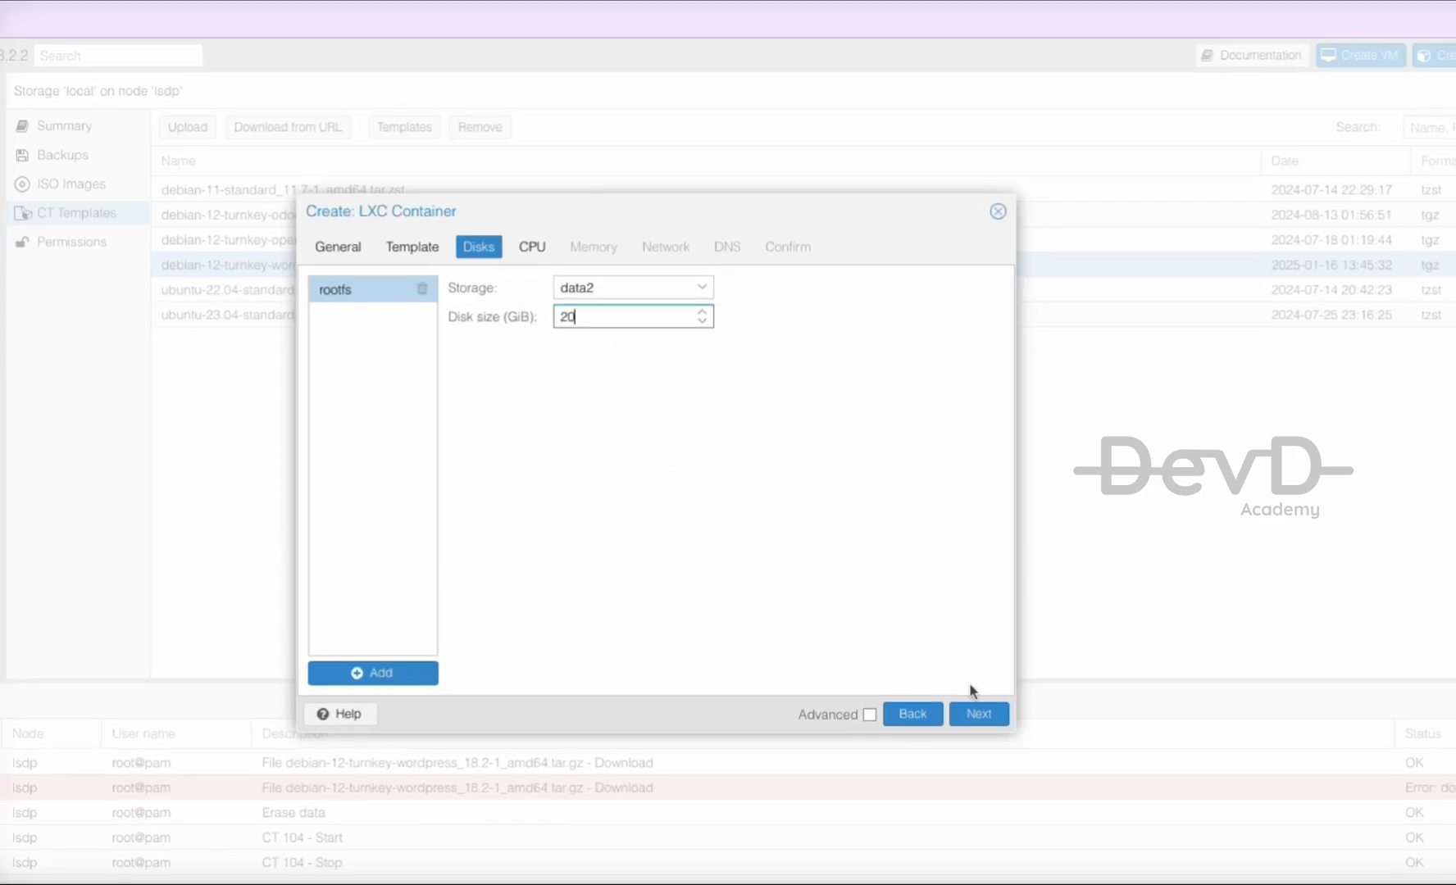
{"action": "left_click", "coordinate": [976, 714]}
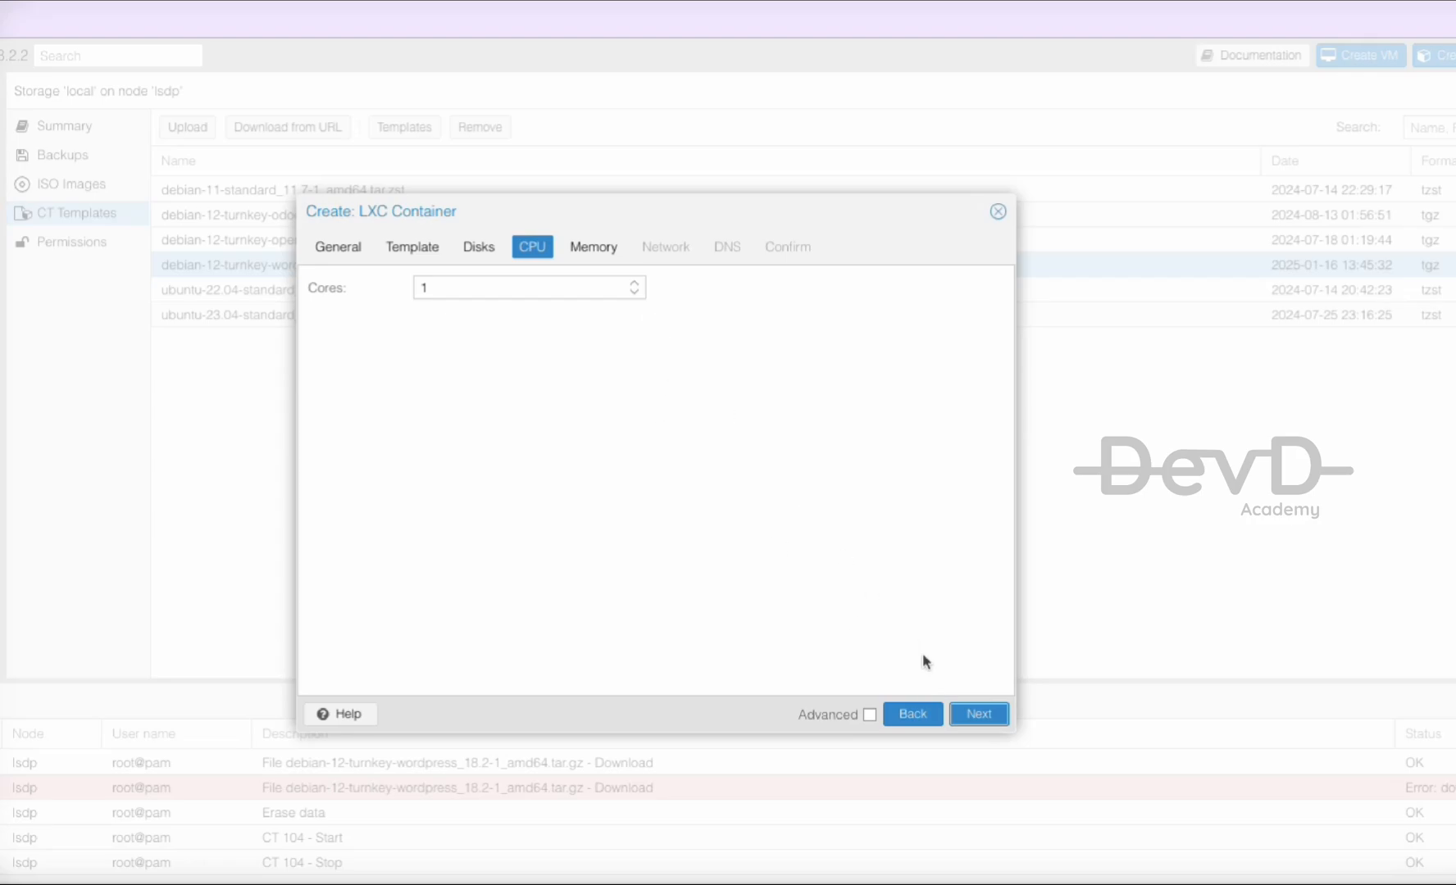
- Keep 1 CPU core and set memory and swap to 2000 MiB each
{"action": "left_click", "coordinate": [978, 718]}
{"action": "left_click_drag", "start_coordinate": [464, 288], "coordinate": [416, 290]}
{"action": "type", "text": "2000"}
{"action": "key", "text": "Tab"}
{"action": "type", "text": "2000"}
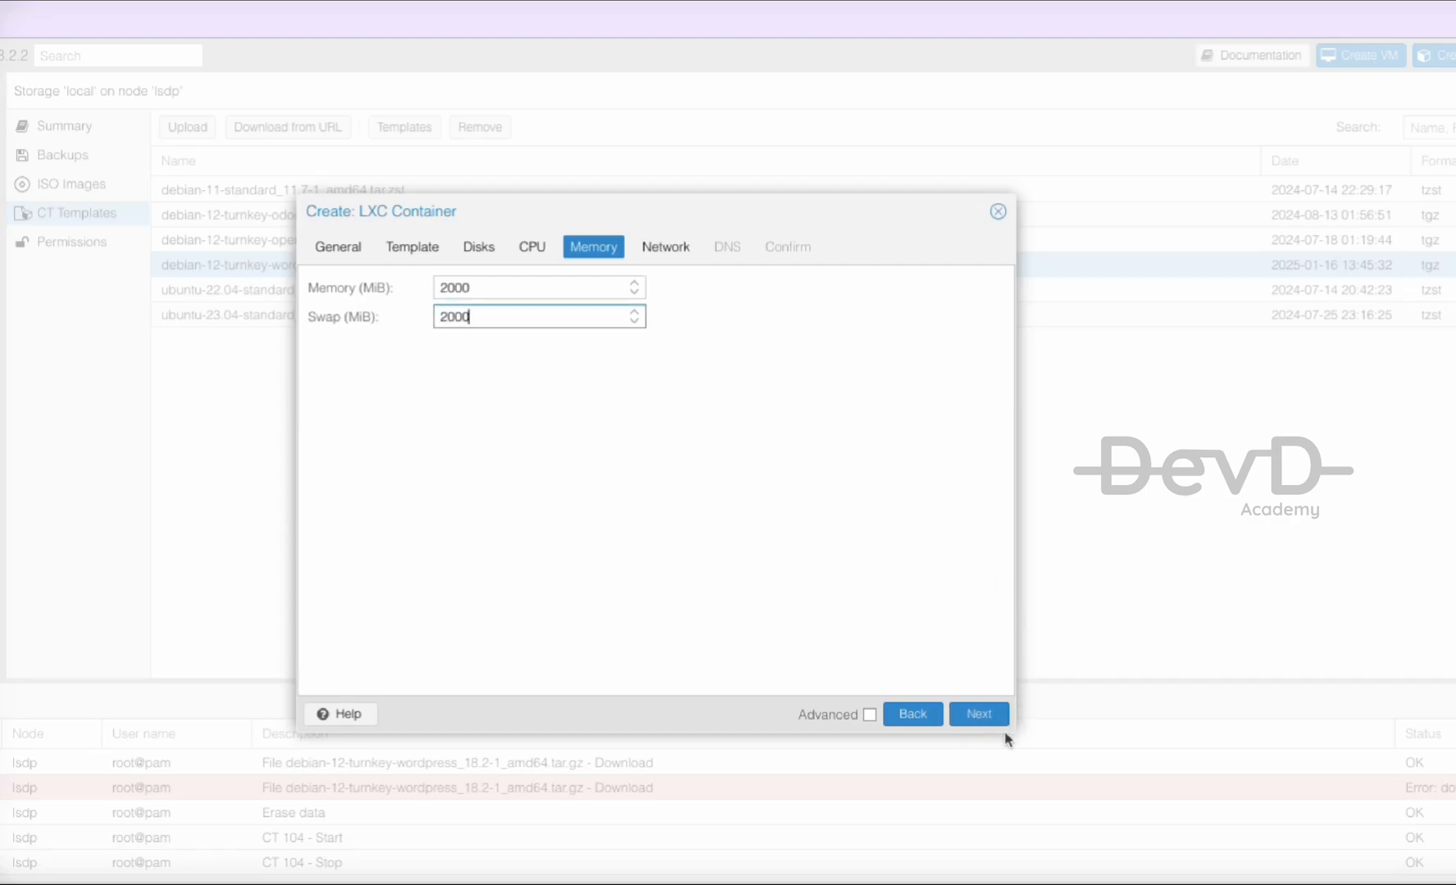
{"action": "left_click", "coordinate": [987, 715]}
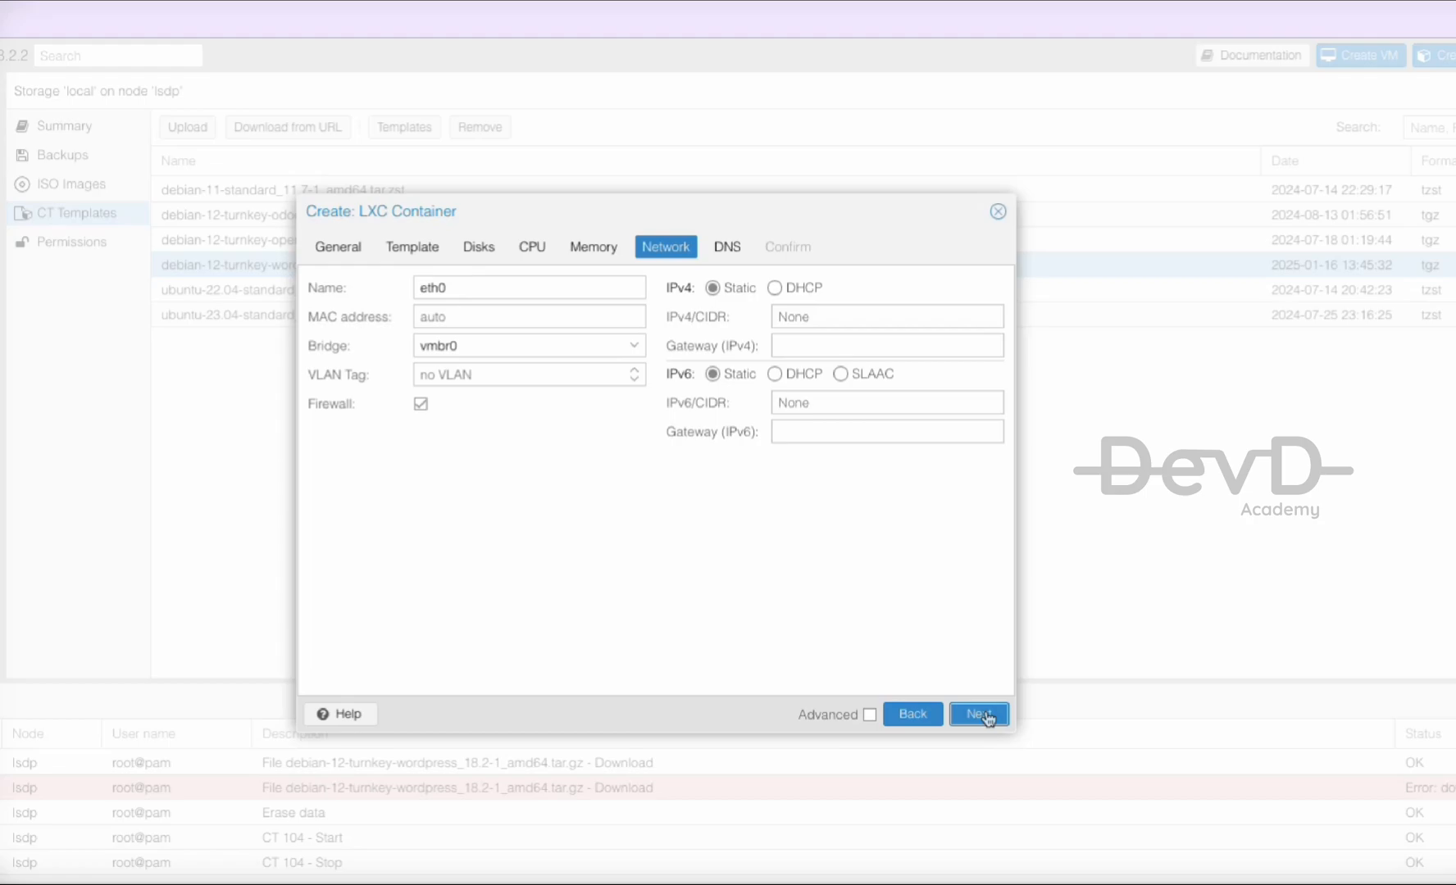
- Give the container static IP 192.168.1.82/24 with gateway 192.168.1.1, keeping default DNS
{"action": "left_click", "coordinate": [821, 317]}
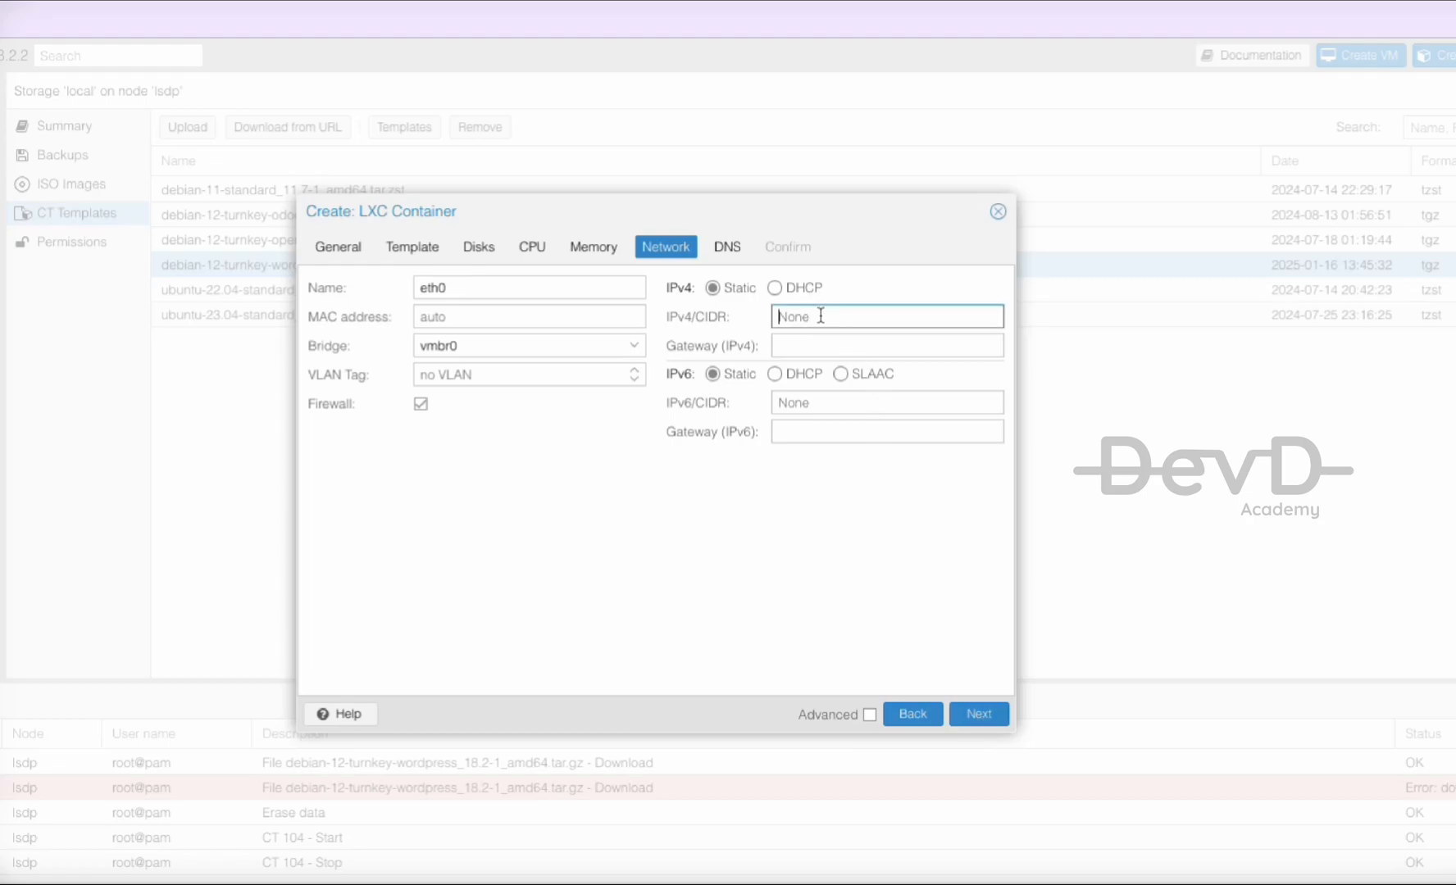
{"action": "type", "text": "192.168.1."}
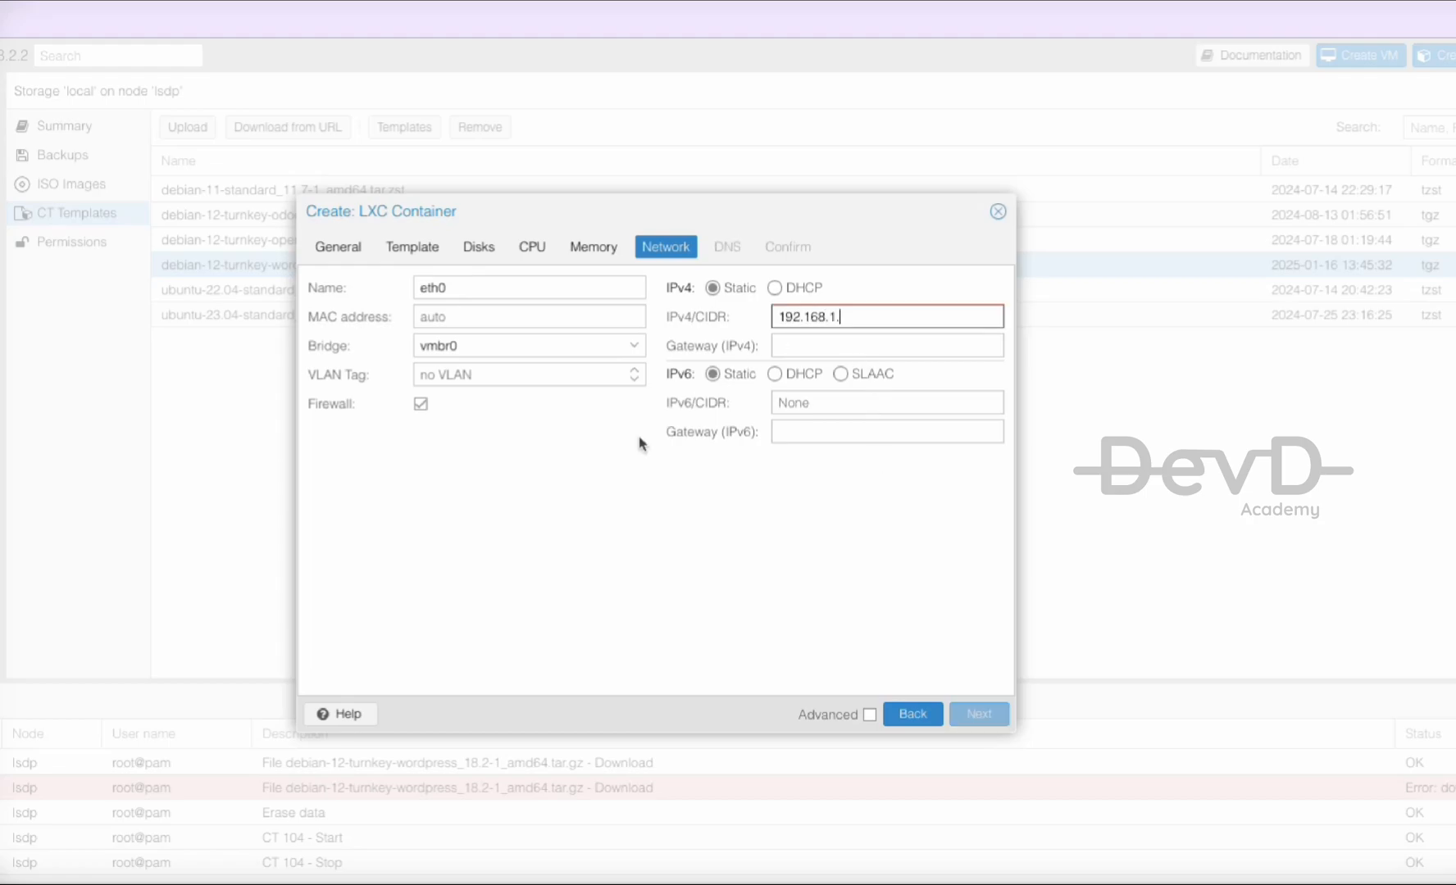
{"action": "type", "text": "82/24"}
{"action": "key", "text": "Tab"}
{"action": "type", "text": "192.168.1.1"}
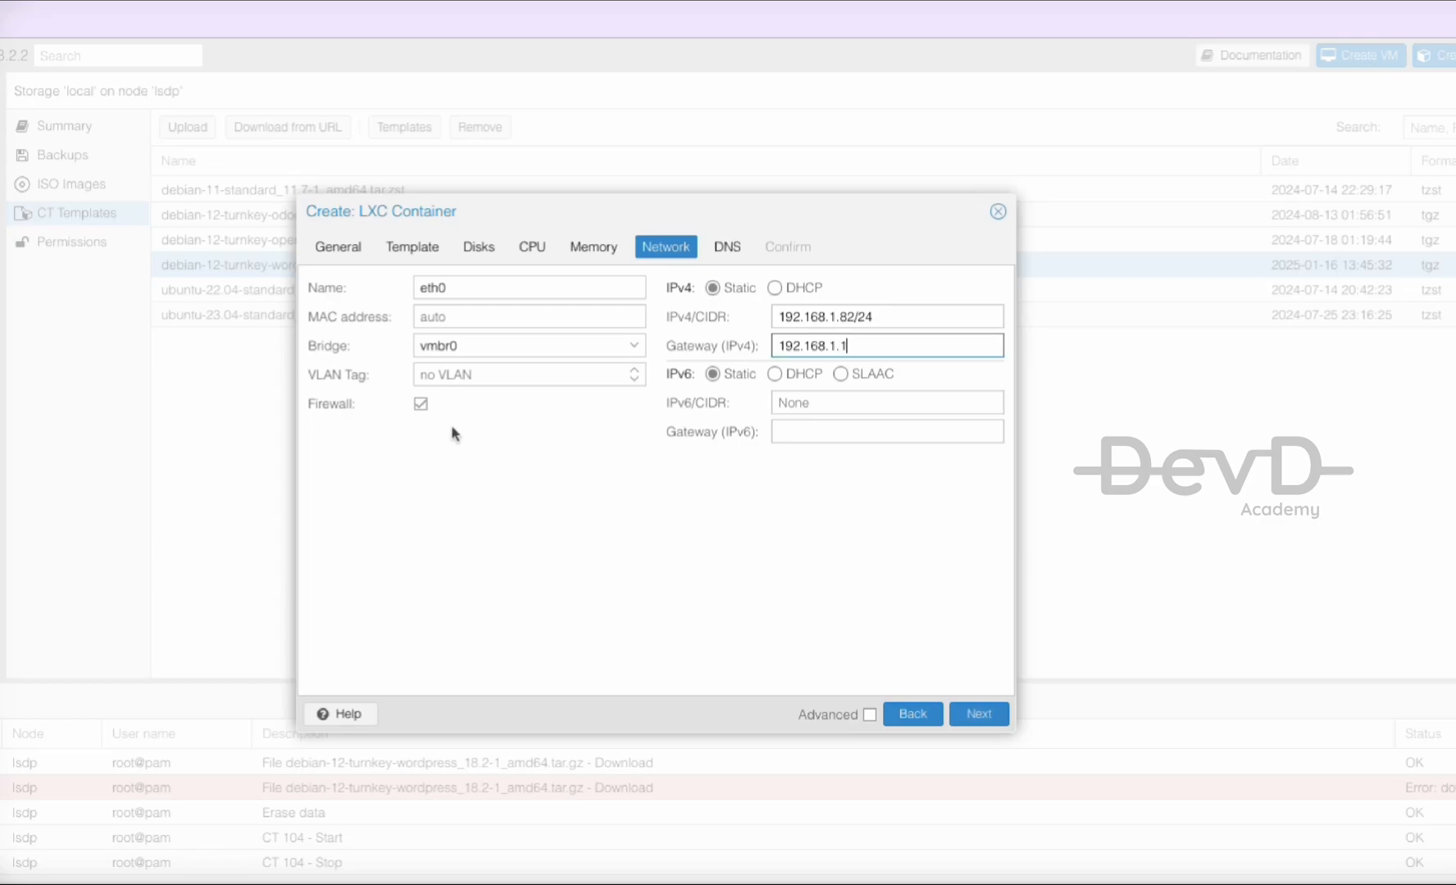
{"action": "left_click", "coordinate": [987, 728]}
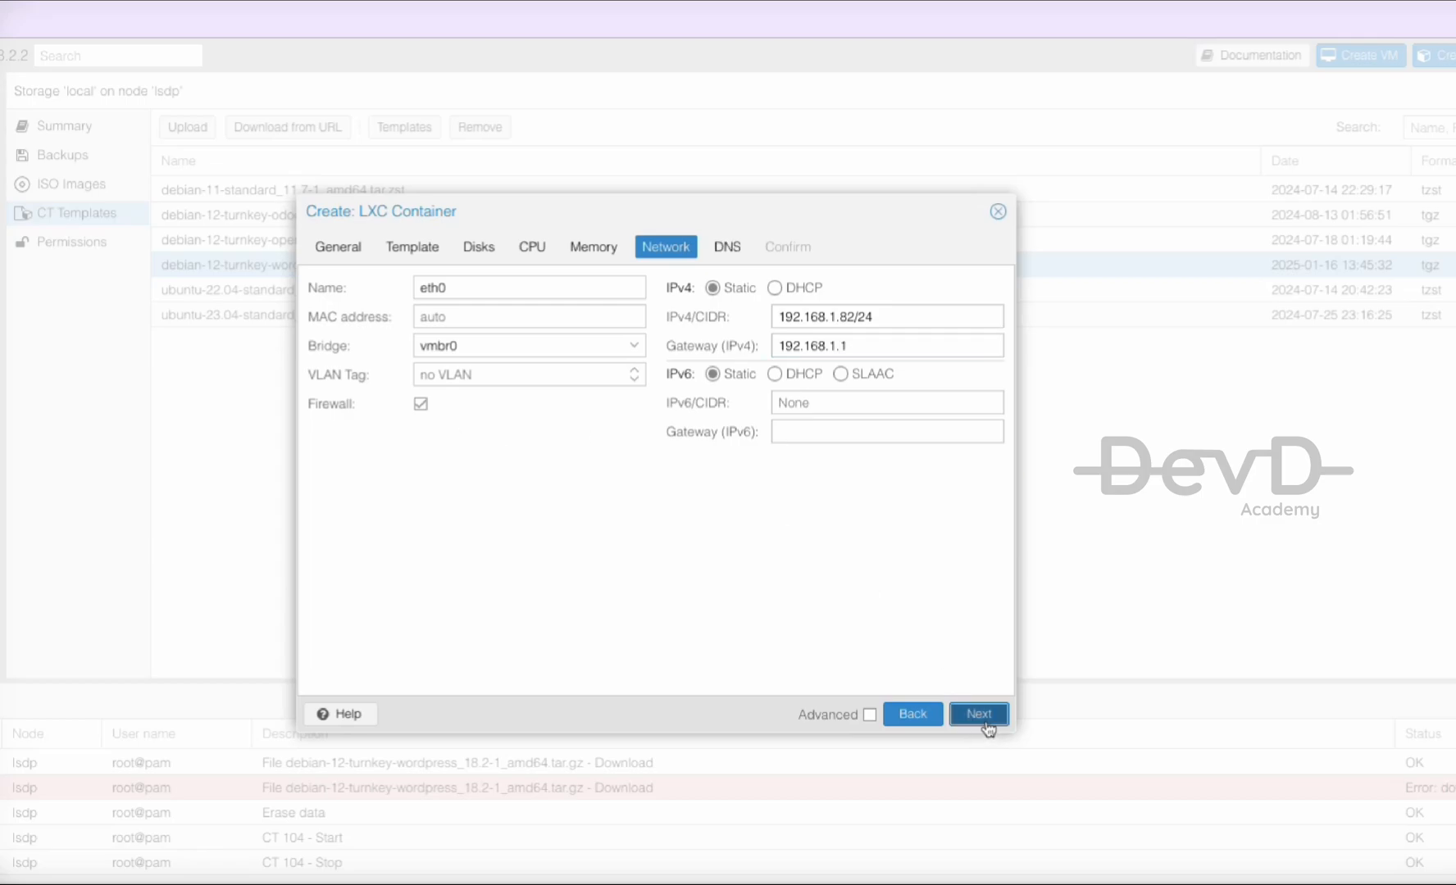
{"action": "left_click", "coordinate": [989, 728]}
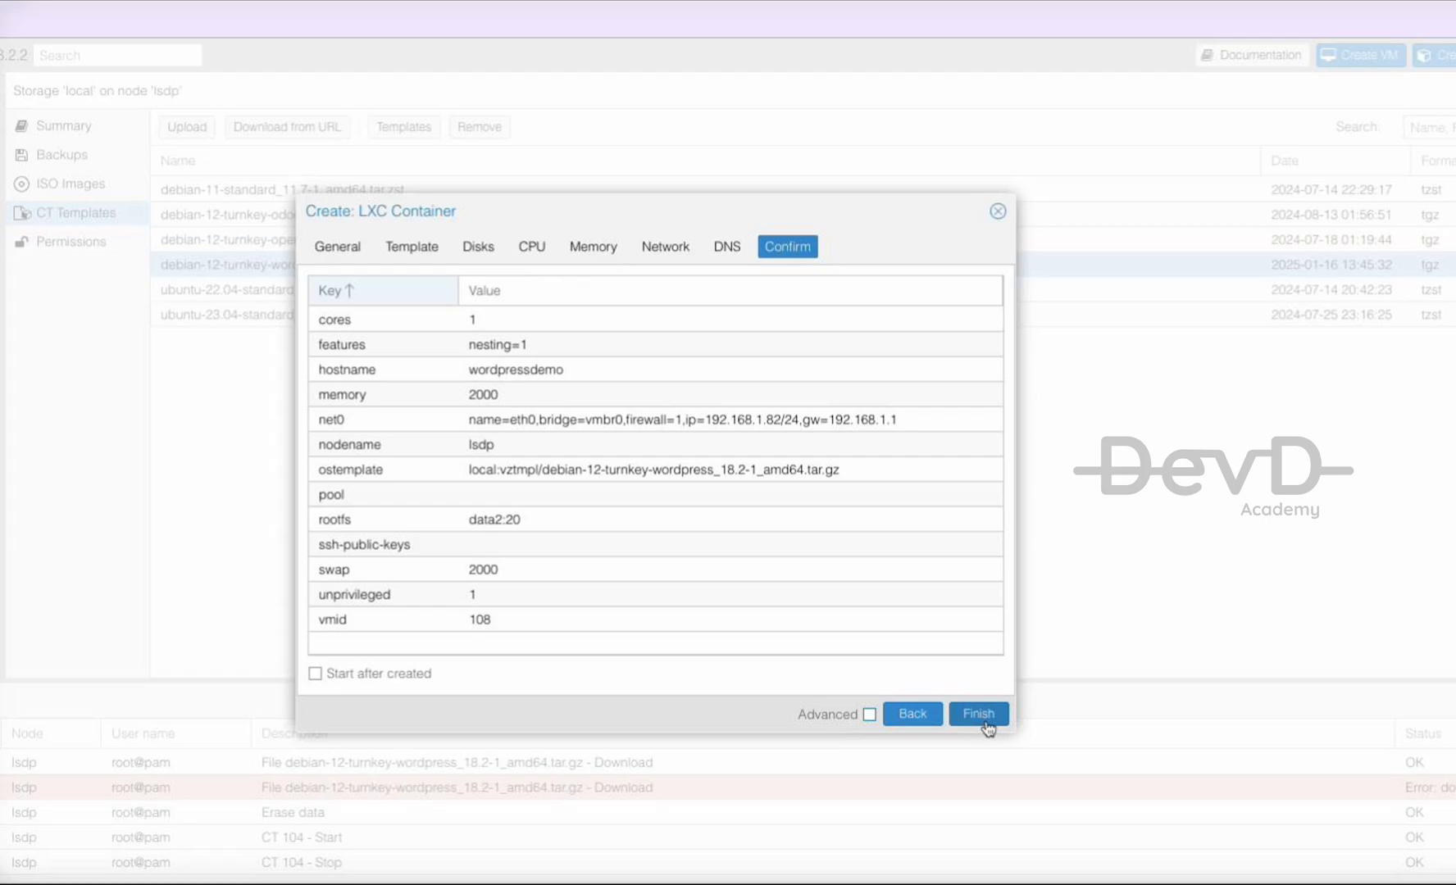
- Finish the wizard to create container 108 wordpressdemo and close the completed task log
{"action": "left_click", "coordinate": [979, 714]}
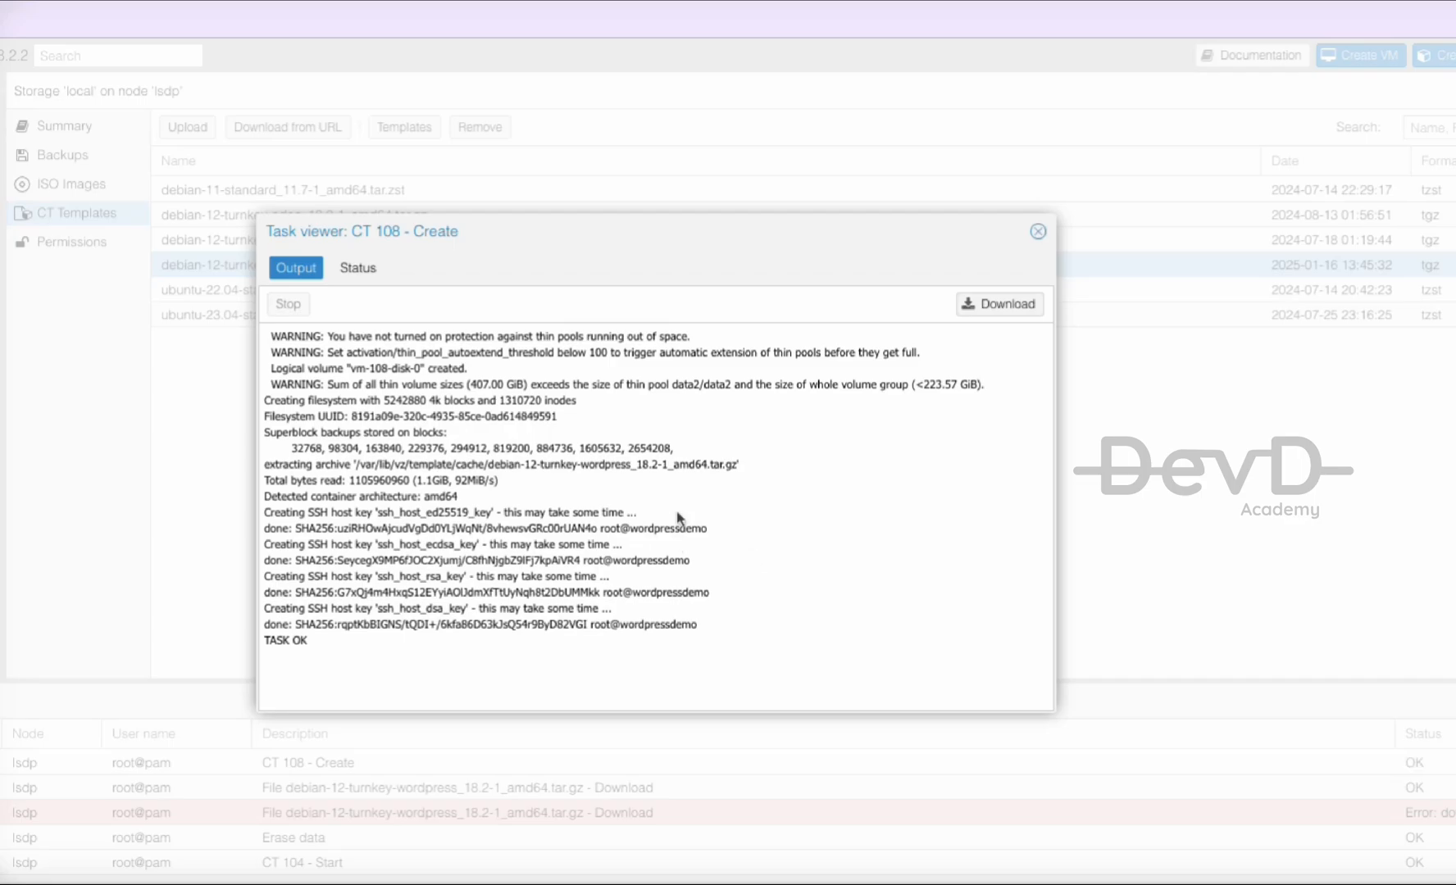
{"action": "left_click", "coordinate": [1037, 233]}
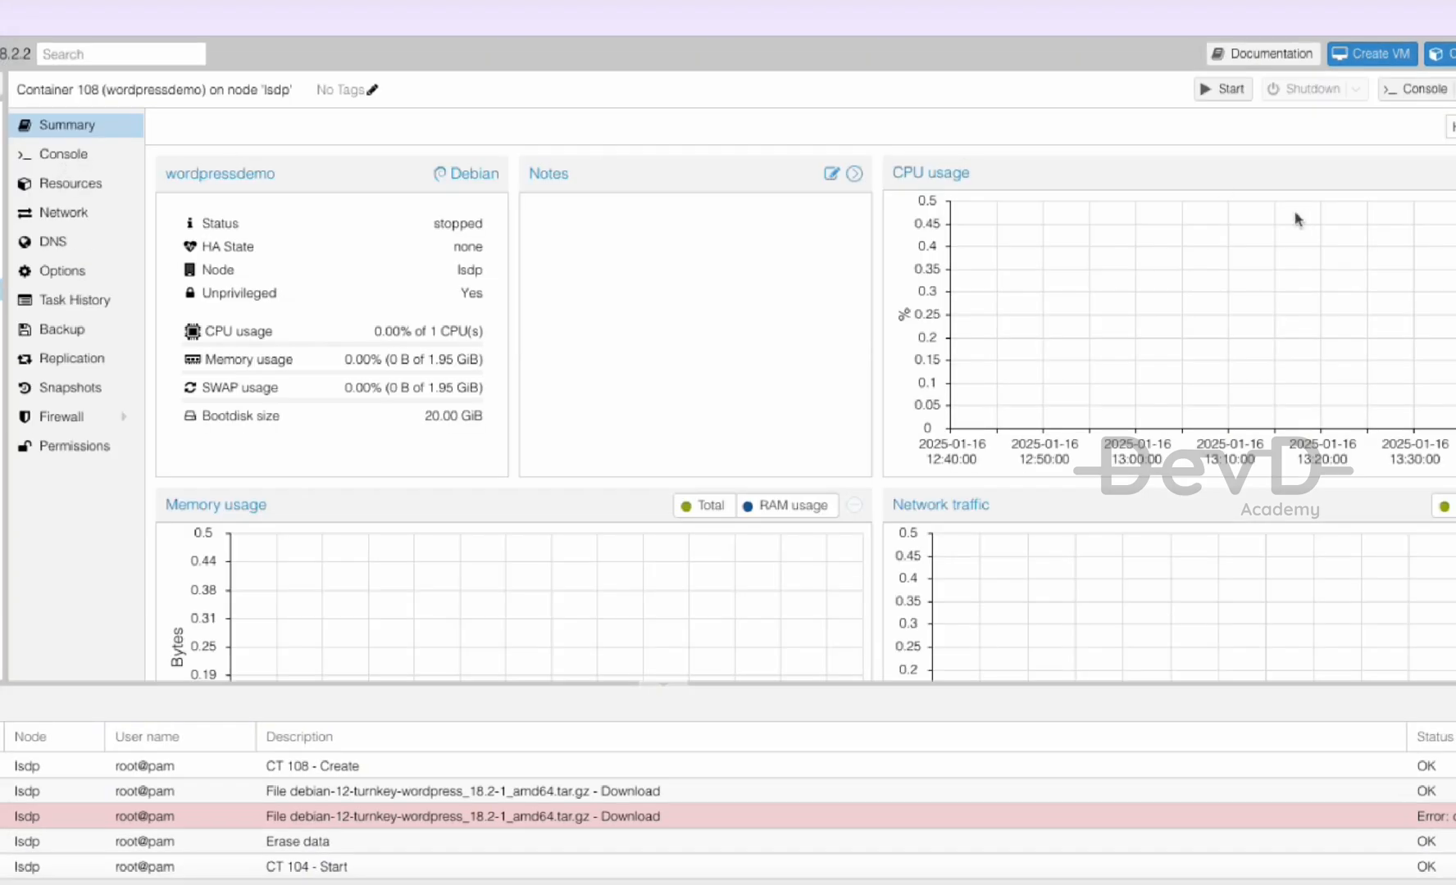
- Start container 108 and log in as root through its console
{"action": "left_click", "coordinate": [1230, 95]}
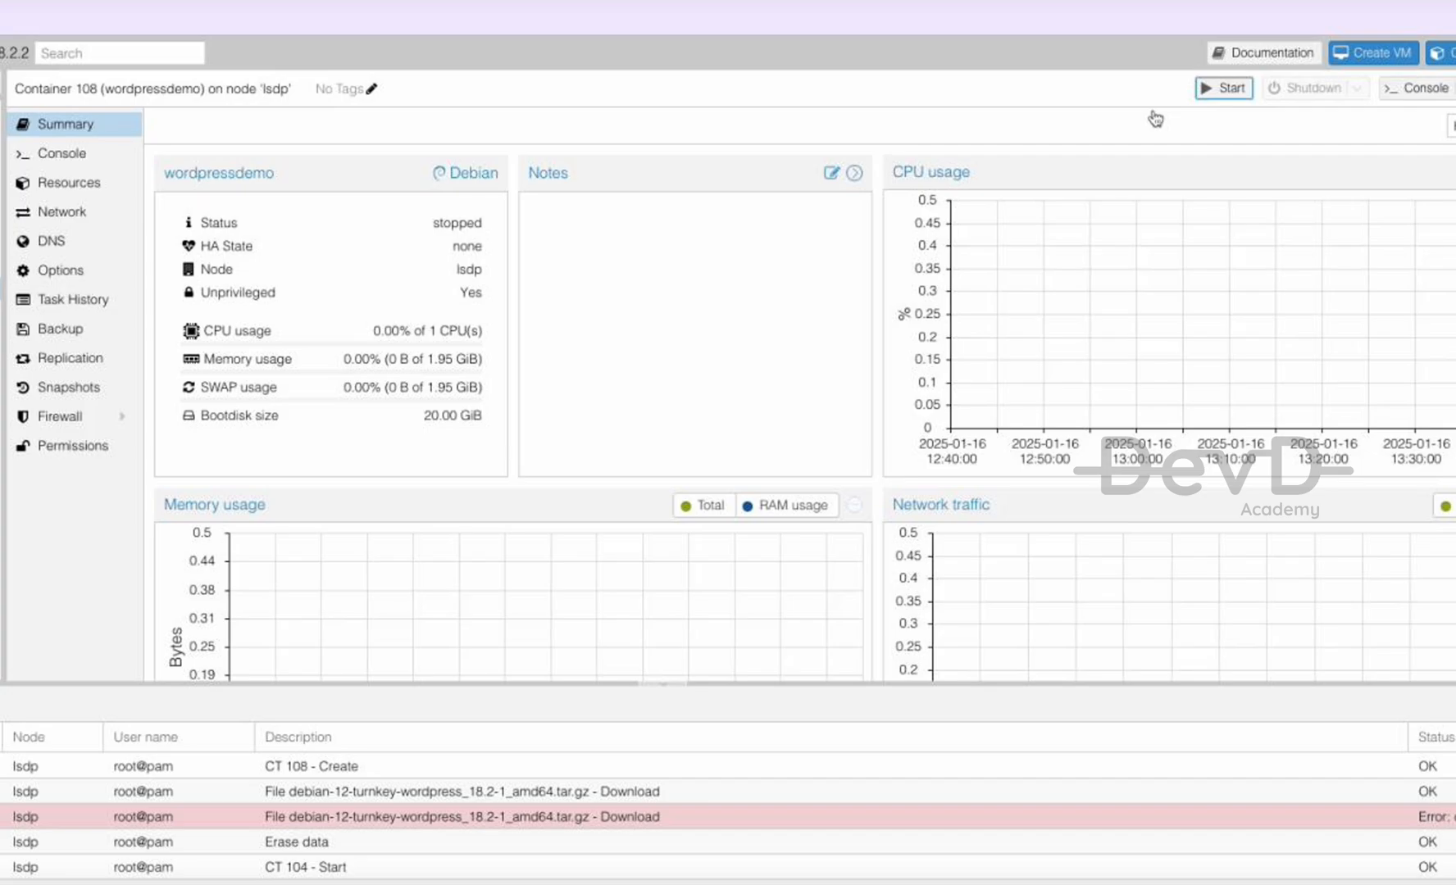
{"action": "left_click", "coordinate": [85, 154]}
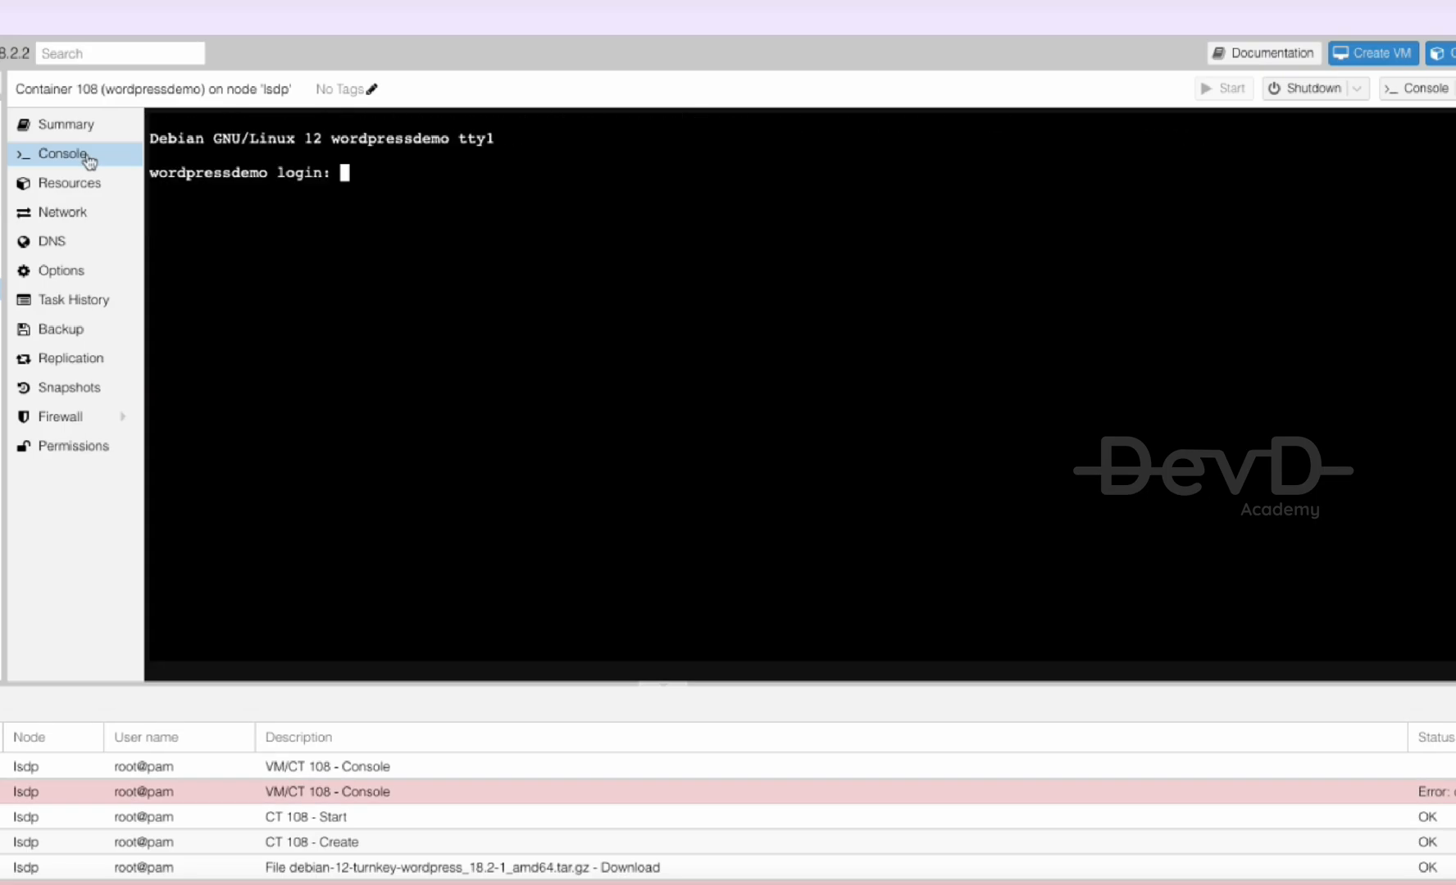
{"action": "type", "text": "root"}
{"action": "key", "text": "Return"}
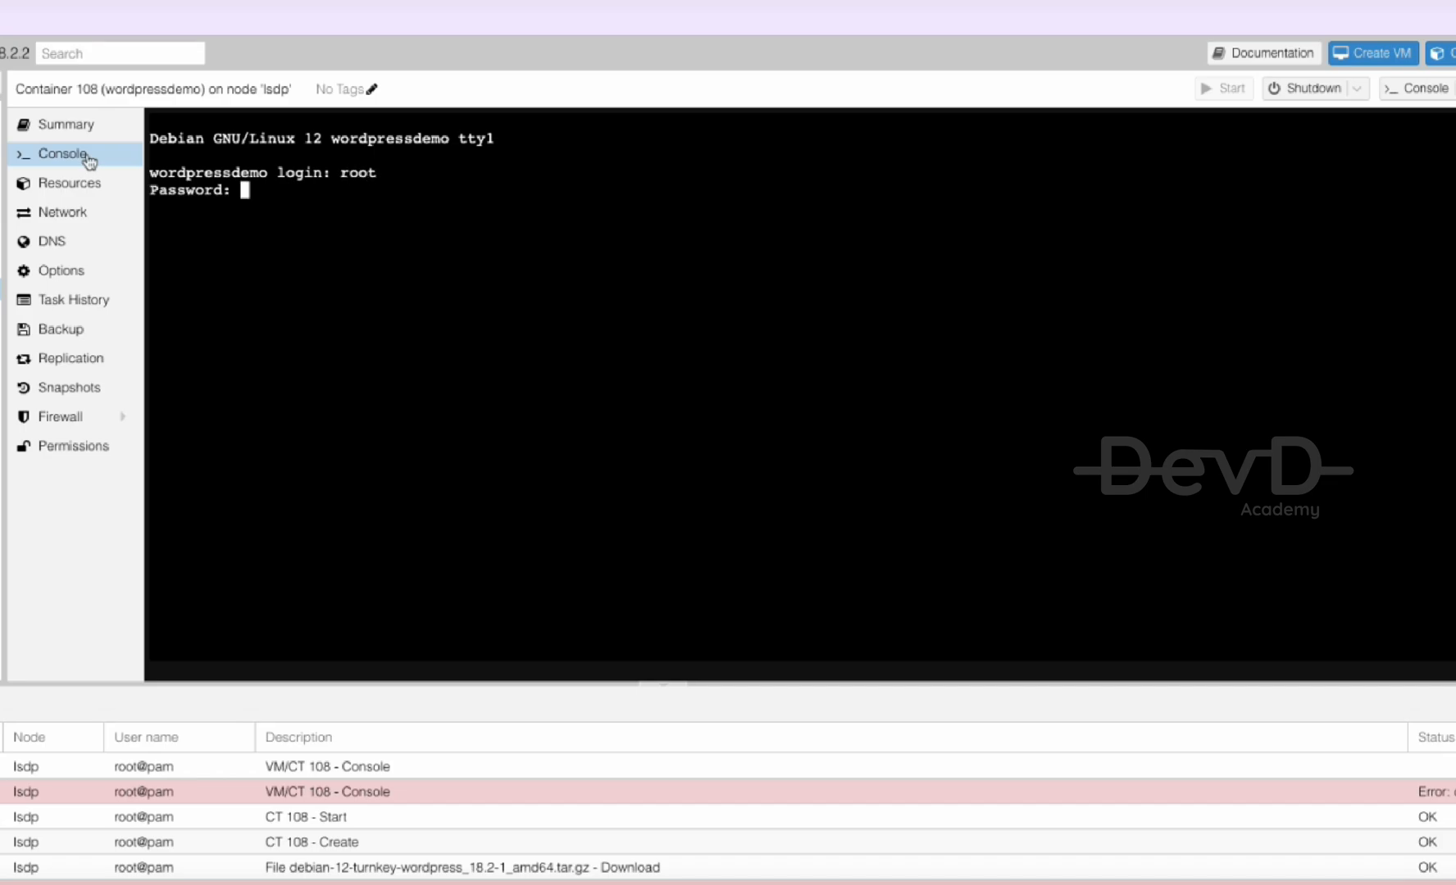
{"action": "key", "text": "Return"}
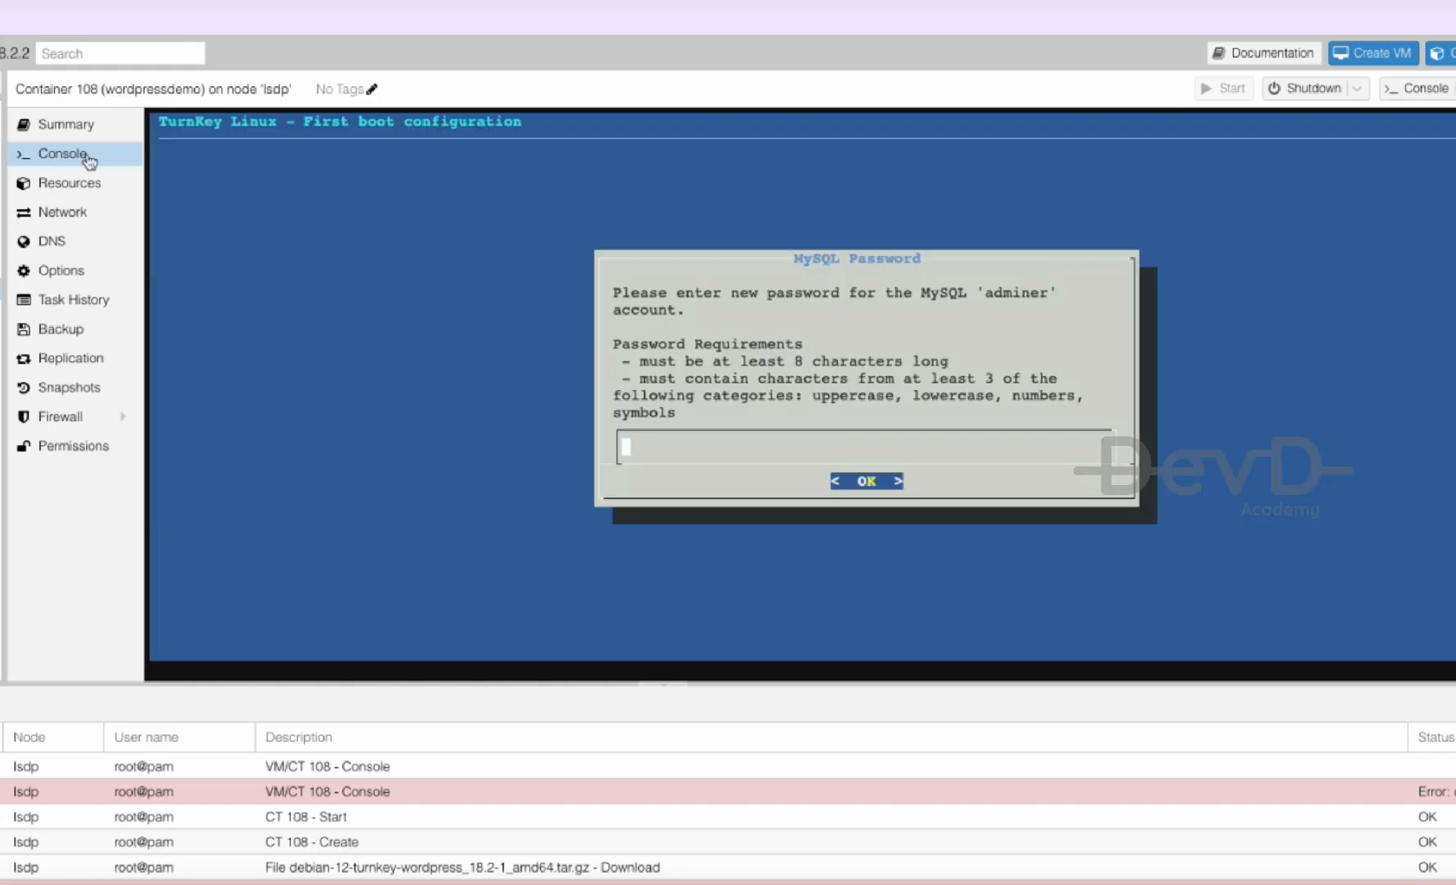
- Set and confirm the MySQL adminer password and the WordPress admin password
{"action": "type", "text": "*********"}
{"action": "key", "text": "Return"}
{"action": "type", "text": "*********"}
{"action": "key", "text": "Tab"}
{"action": "key", "text": "Return"}
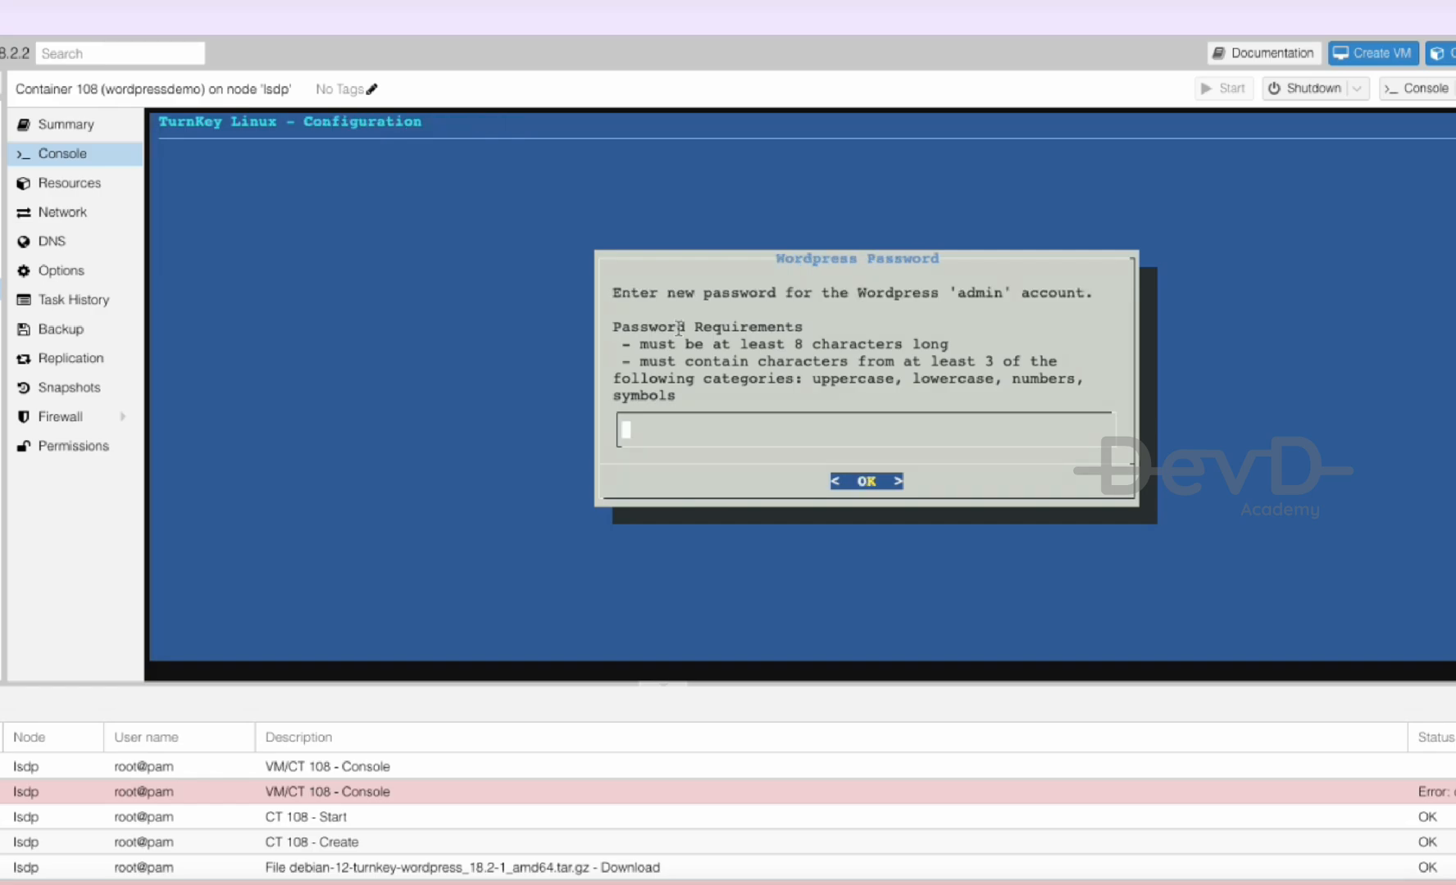
{"action": "type", "text": "*********"}
{"action": "key", "text": "Return"}
{"action": "type", "text": "*********"}
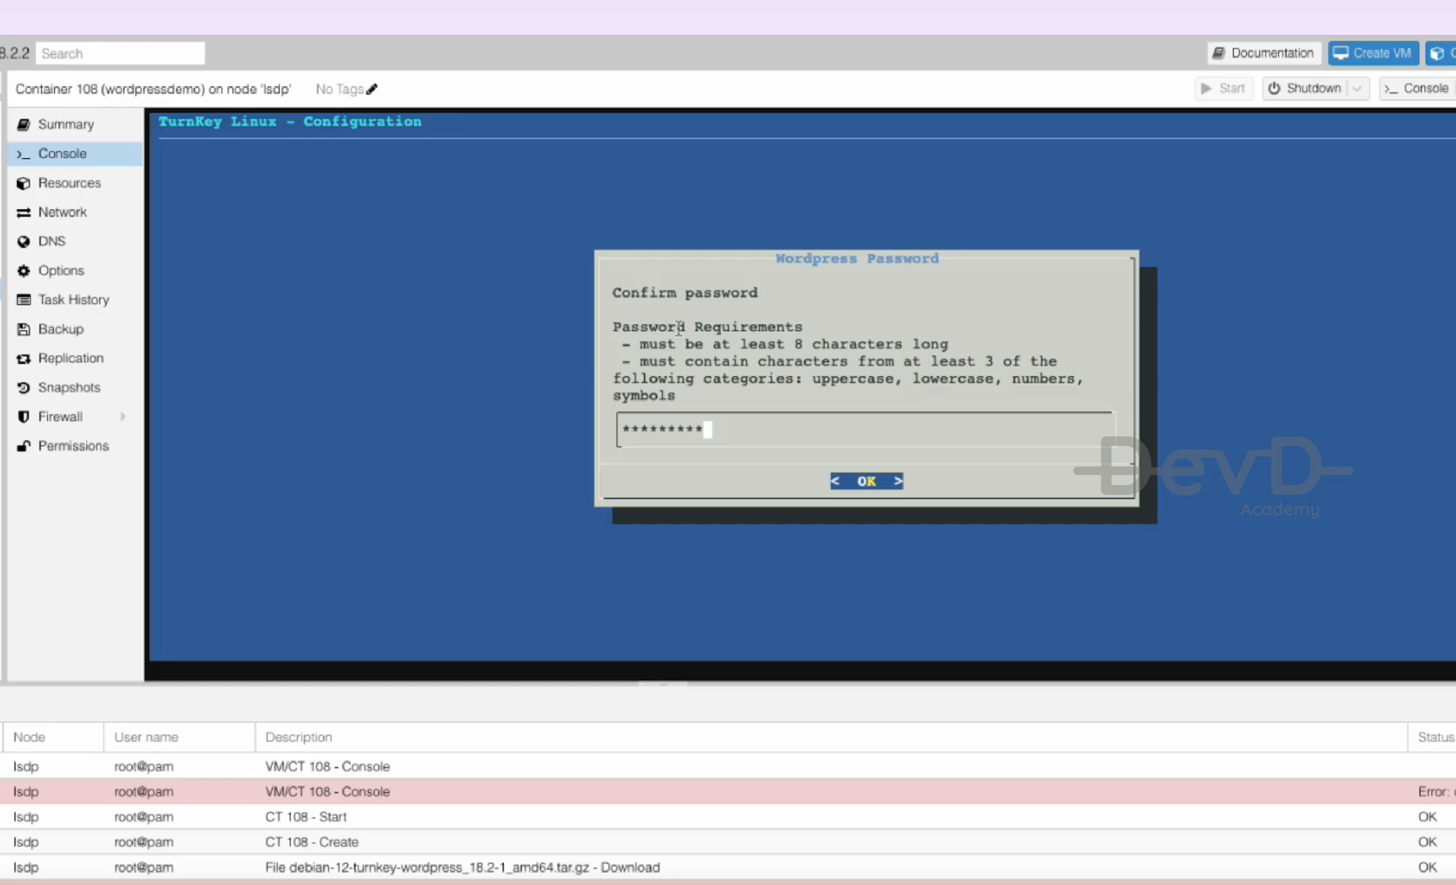
{"action": "key", "text": "Return"}
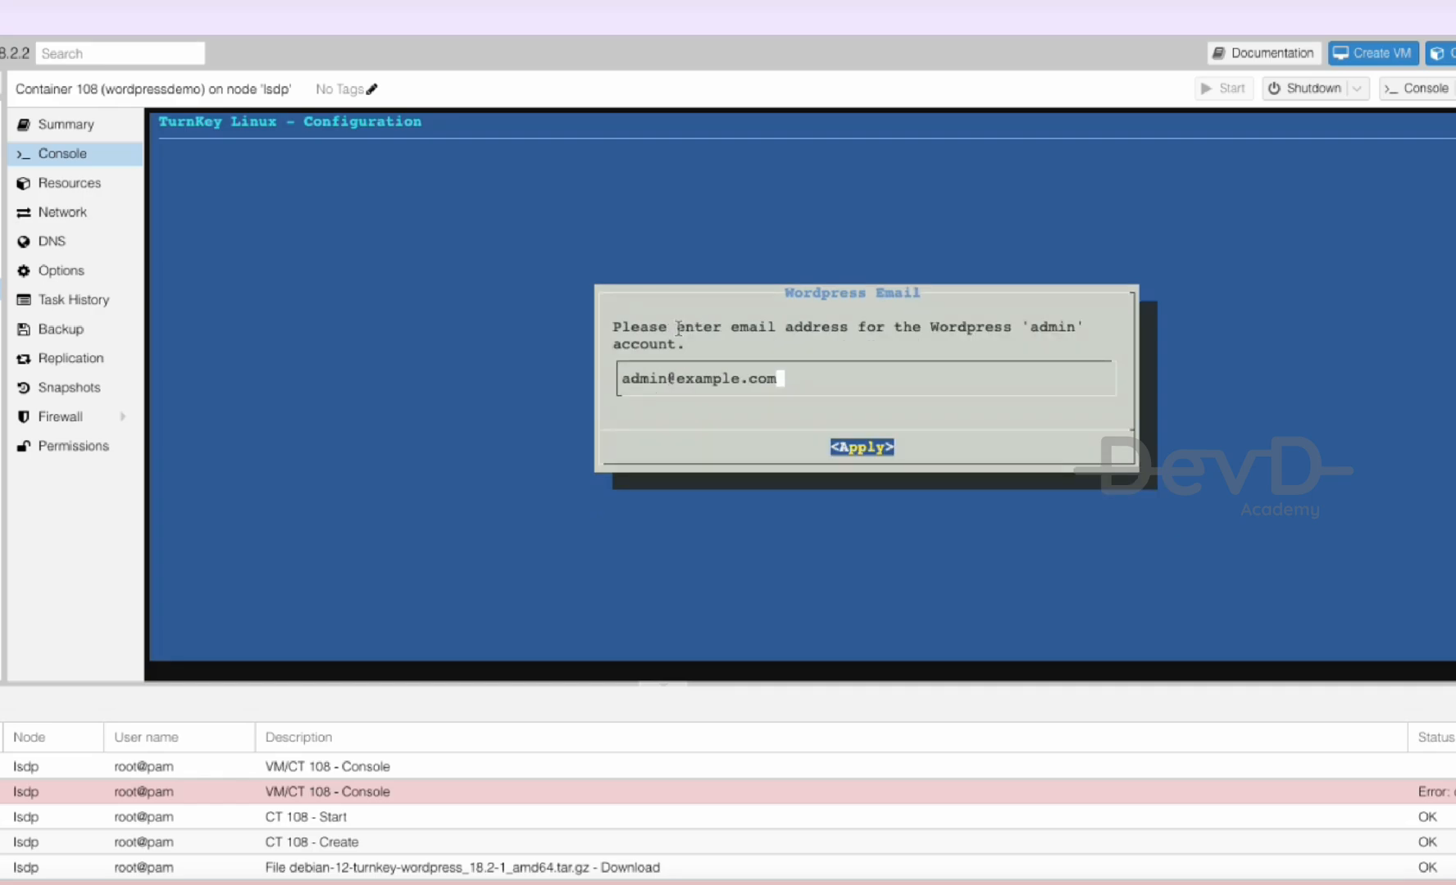
{"action": "key", "text": "BackSpace"}
{"action": "key", "text": "BackSpace"}
{"action": "key", "text": "BackSpace"}
{"action": "key", "text": "BackSpace"}
{"action": "key", "text": "BackSpace"}
{"action": "key", "text": "BackSpace"}
{"action": "key", "text": "BackSpace"}
{"action": "key", "text": "BackSpace"}
{"action": "key", "text": "BackSpace"}
{"action": "key", "text": "BackSpace"}
{"action": "key", "text": "BackSpace"}
{"action": "type", "text": "devd.ac"}
{"action": "key", "text": "Return"}
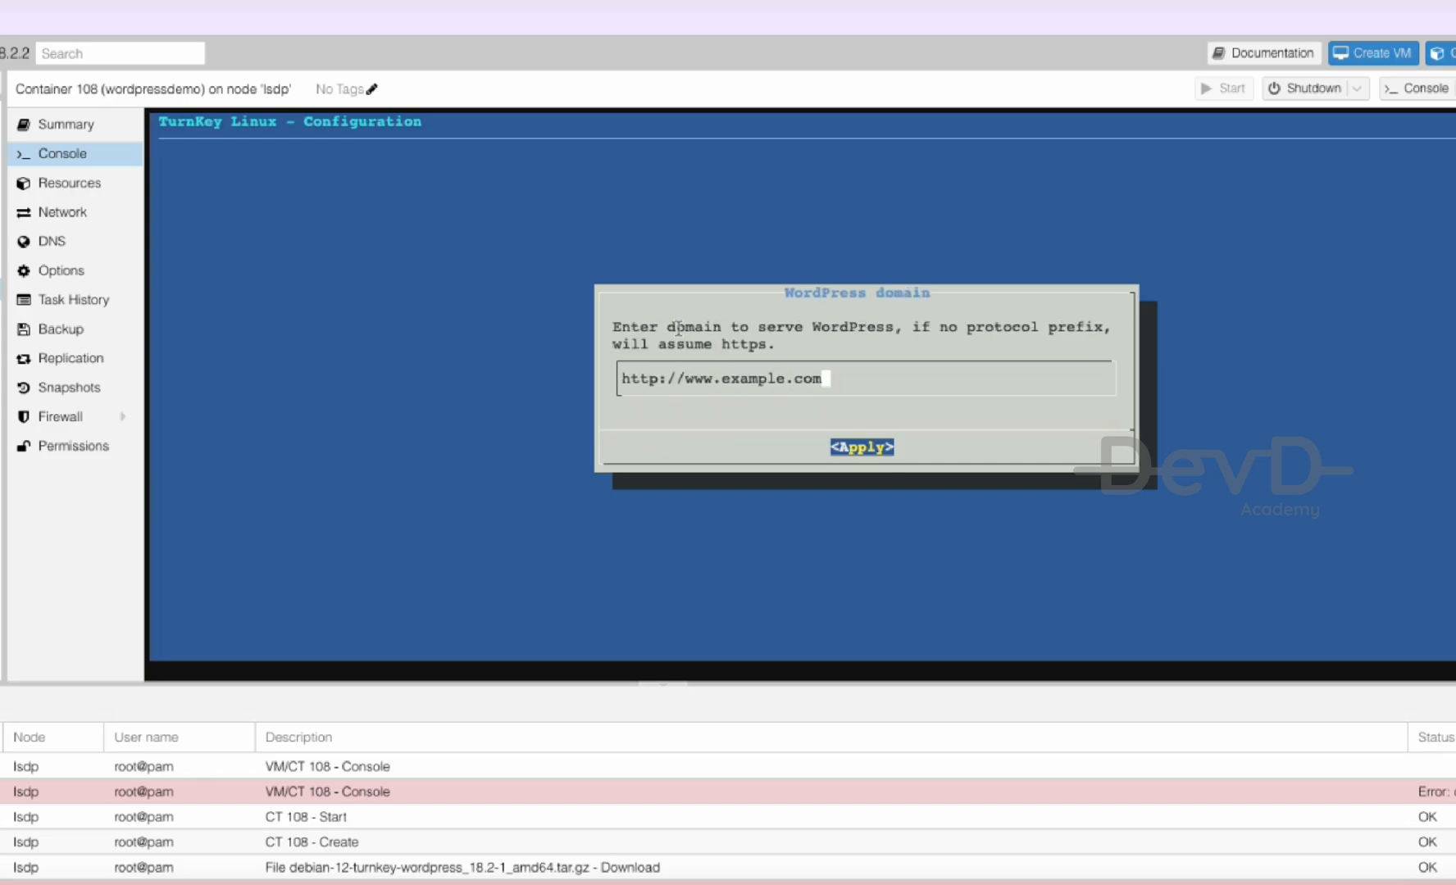
{"action": "key", "text": "BackSpace"}
{"action": "key", "text": "BackSpace"}
{"action": "key", "text": "BackSpace"}
{"action": "key", "text": "BackSpace"}
{"action": "key", "text": "BackSpace"}
{"action": "key", "text": "BackSpace"}
{"action": "key", "text": "BackSpace"}
{"action": "key", "text": "BackSpace"}
{"action": "key", "text": "BackSpace"}
{"action": "key", "text": "BackSpace"}
{"action": "key", "text": "BackSpace"}
{"action": "key", "text": "BackSpace"}
{"action": "key", "text": "BackSpace"}
{"action": "key", "text": "BackSpace"}
{"action": "key", "text": "BackSpace"}
{"action": "key", "text": "Left"}
{"action": "key", "text": "Left"}
{"action": "key", "text": "Left"}
{"action": "type", "text": "s"}
{"action": "key", "text": "Right"}
{"action": "key", "text": "Right"}
{"action": "key", "text": "Right"}
{"action": "type", "text": "dl.devd.ac"}
{"action": "key", "text": "Return"}
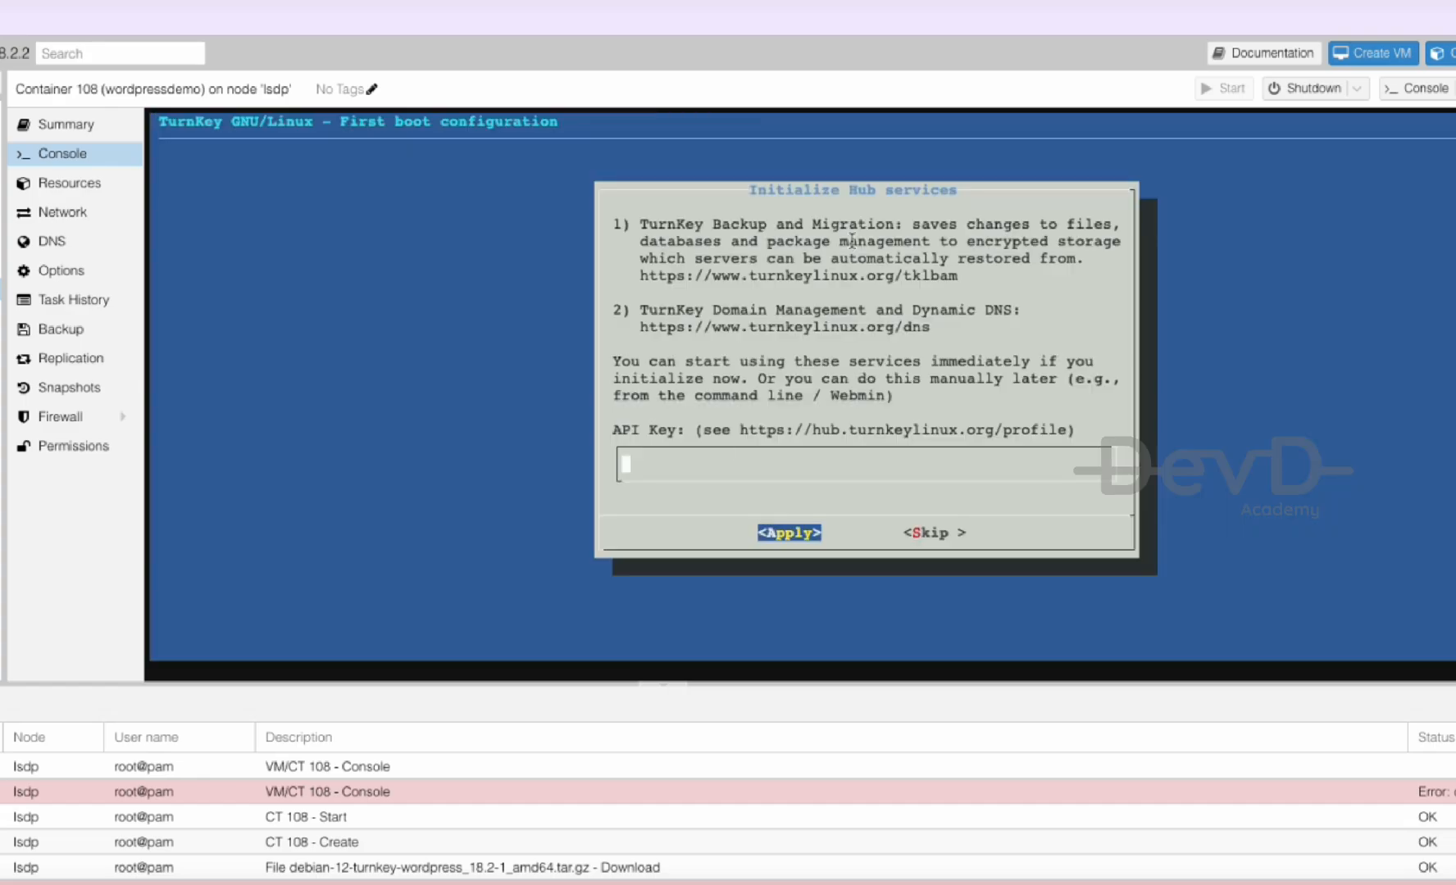
- Skip the Hub services, system notifications and security updates setup steps
{"action": "key", "text": "Tab"}
{"action": "key", "text": "Tab"}
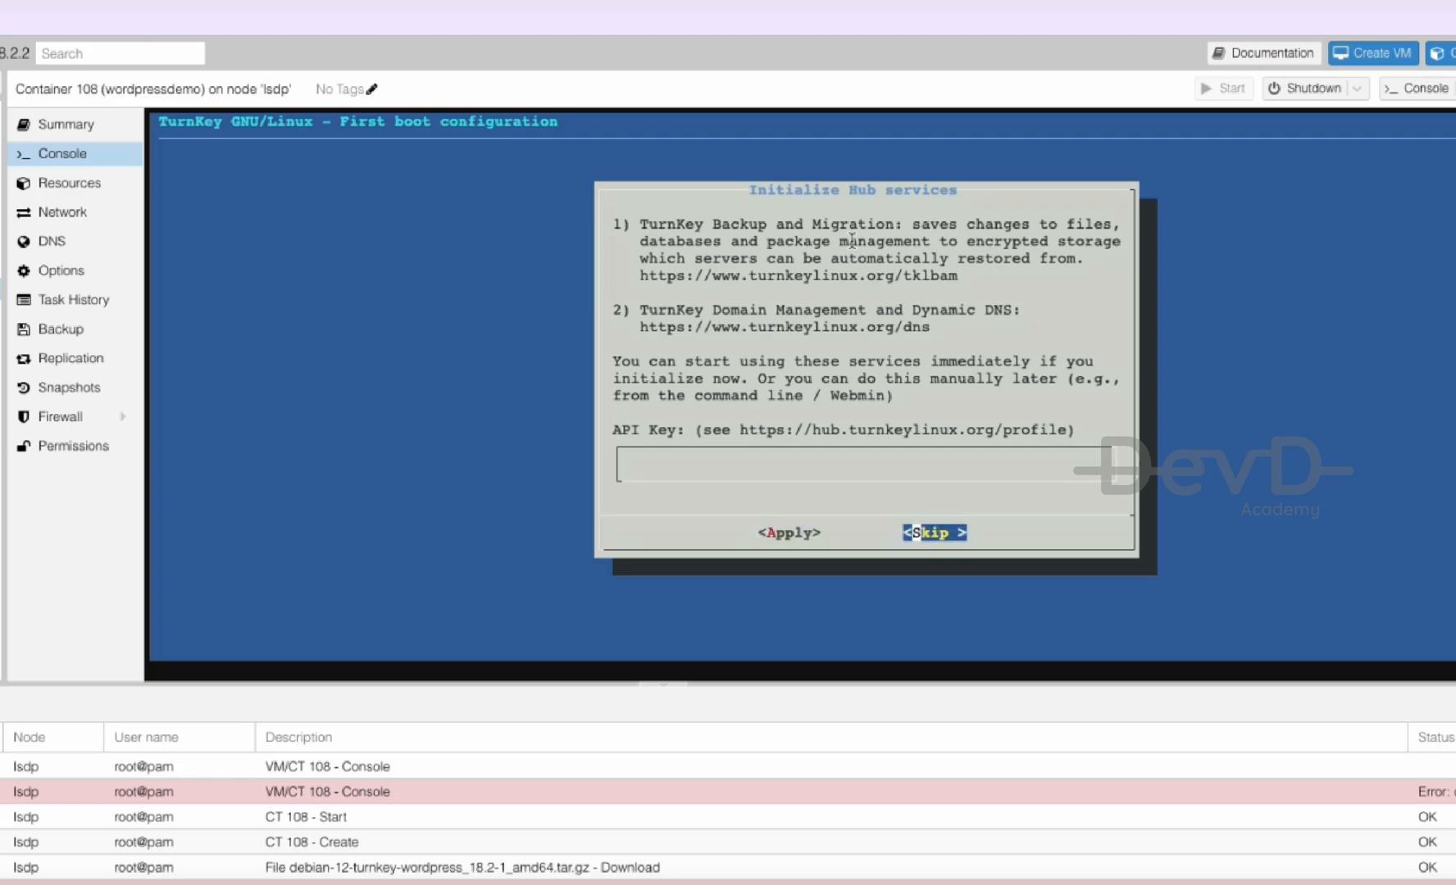
{"action": "key", "text": "Return"}
{"action": "key", "text": "Tab"}
{"action": "key", "text": "Tab"}
{"action": "key", "text": "Return"}
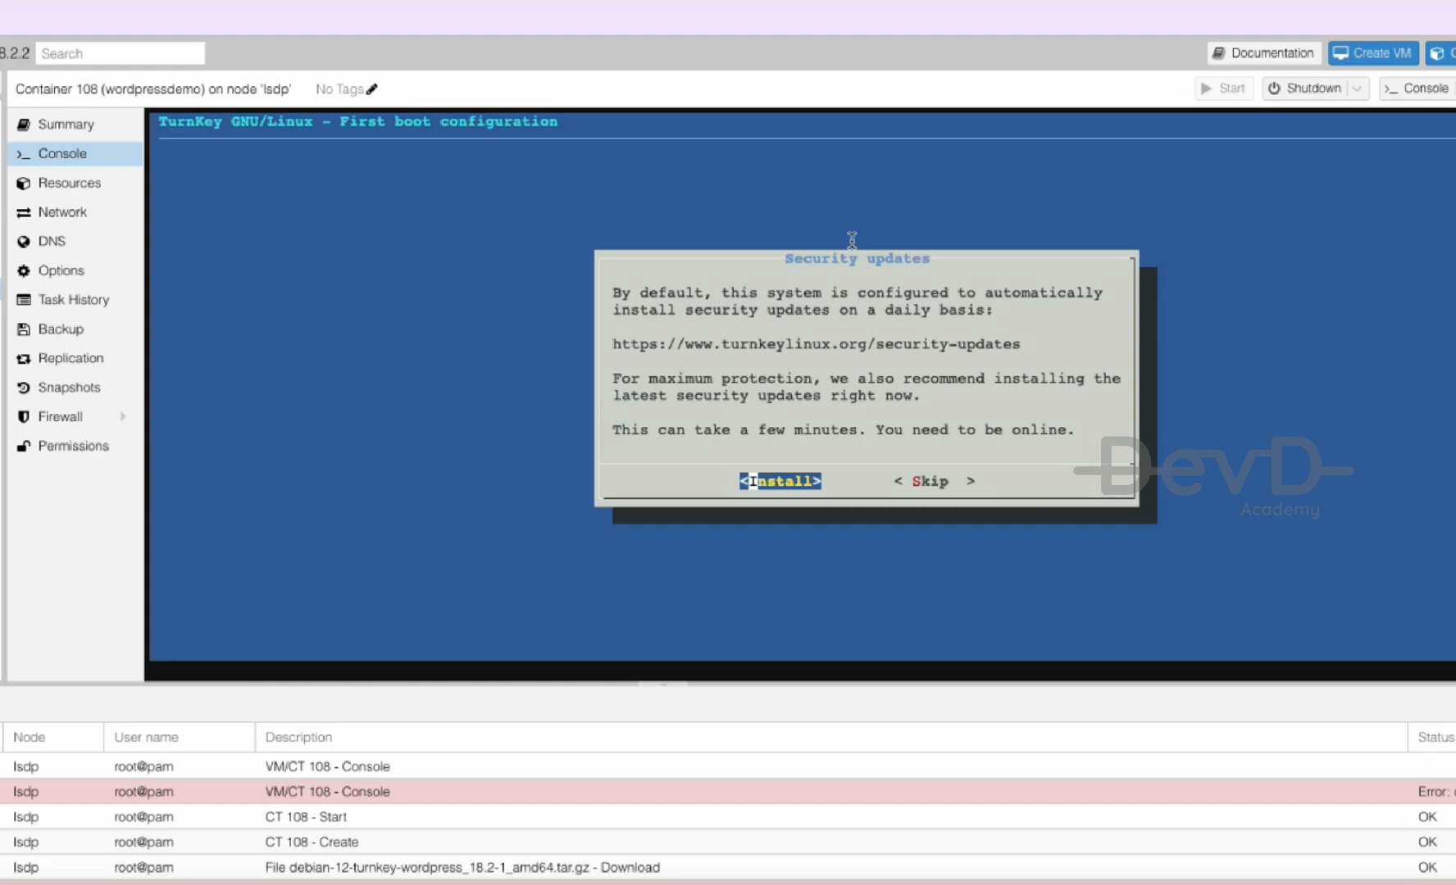
{"action": "key", "text": "Tab"}
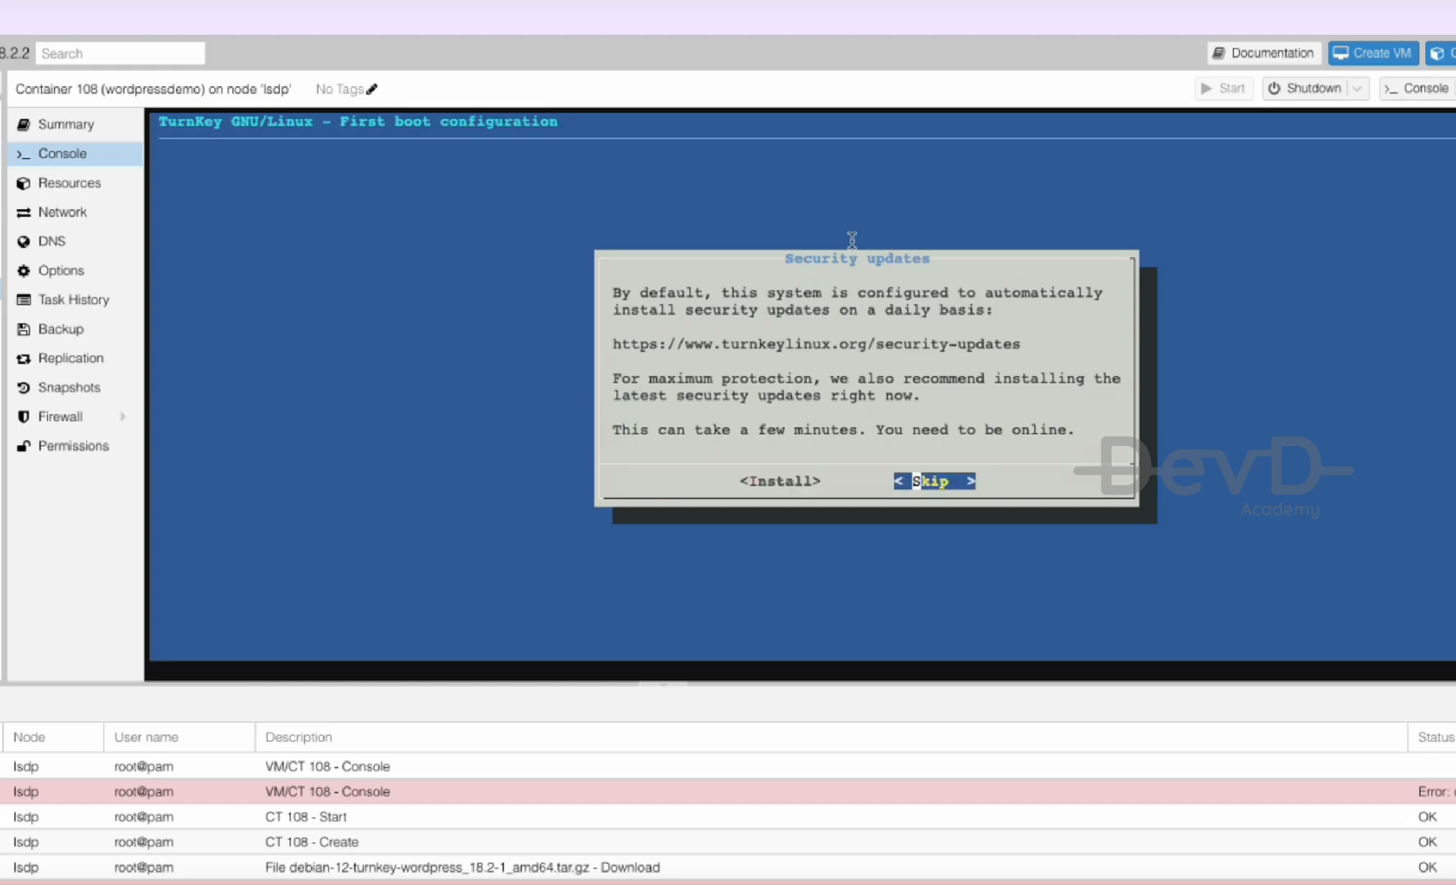
{"action": "key", "text": "Return"}
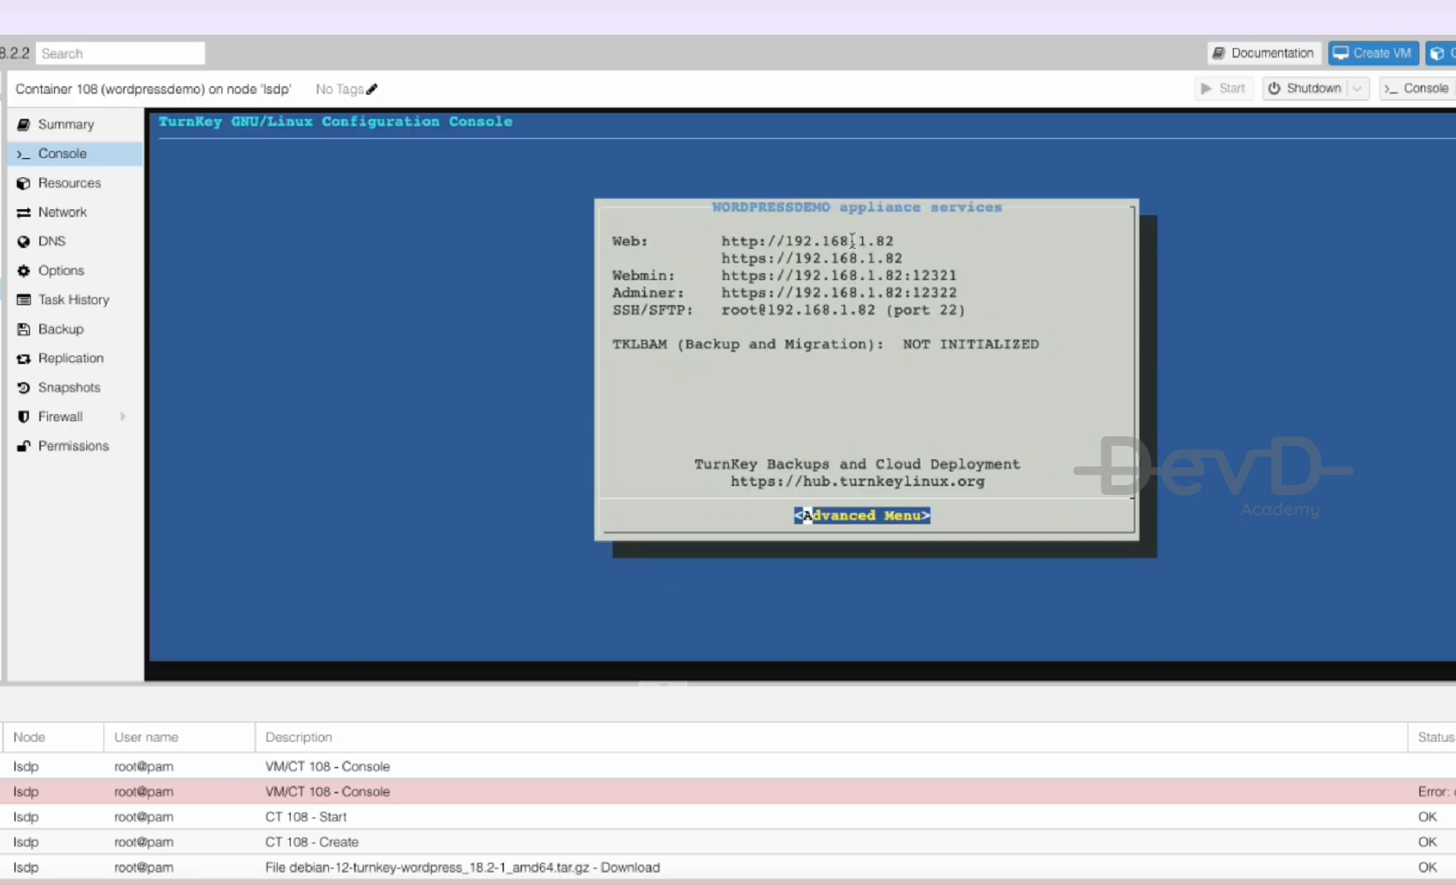
- Copy the container's web address and open the WordPress site at d1.devd.ac in the browser
{"action": "left_click_drag", "start_coordinate": [895, 241], "coordinate": [714, 241]}
{"action": "right_click", "coordinate": [735, 248]}
{"action": "left_click", "coordinate": [765, 419]}
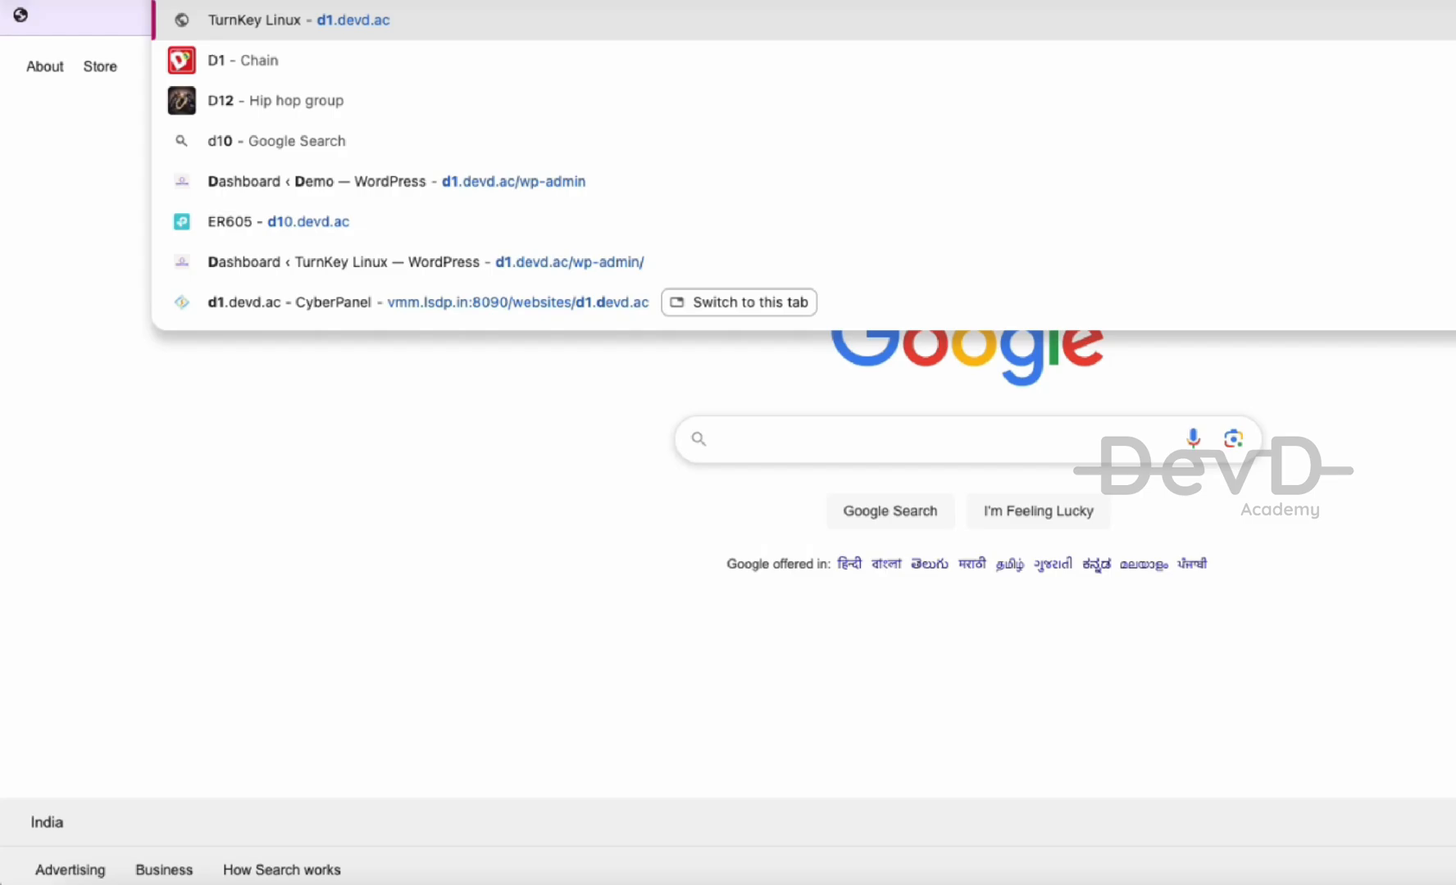
{"action": "type", "text": ".devd.ac"}
{"action": "key", "text": "Return"}
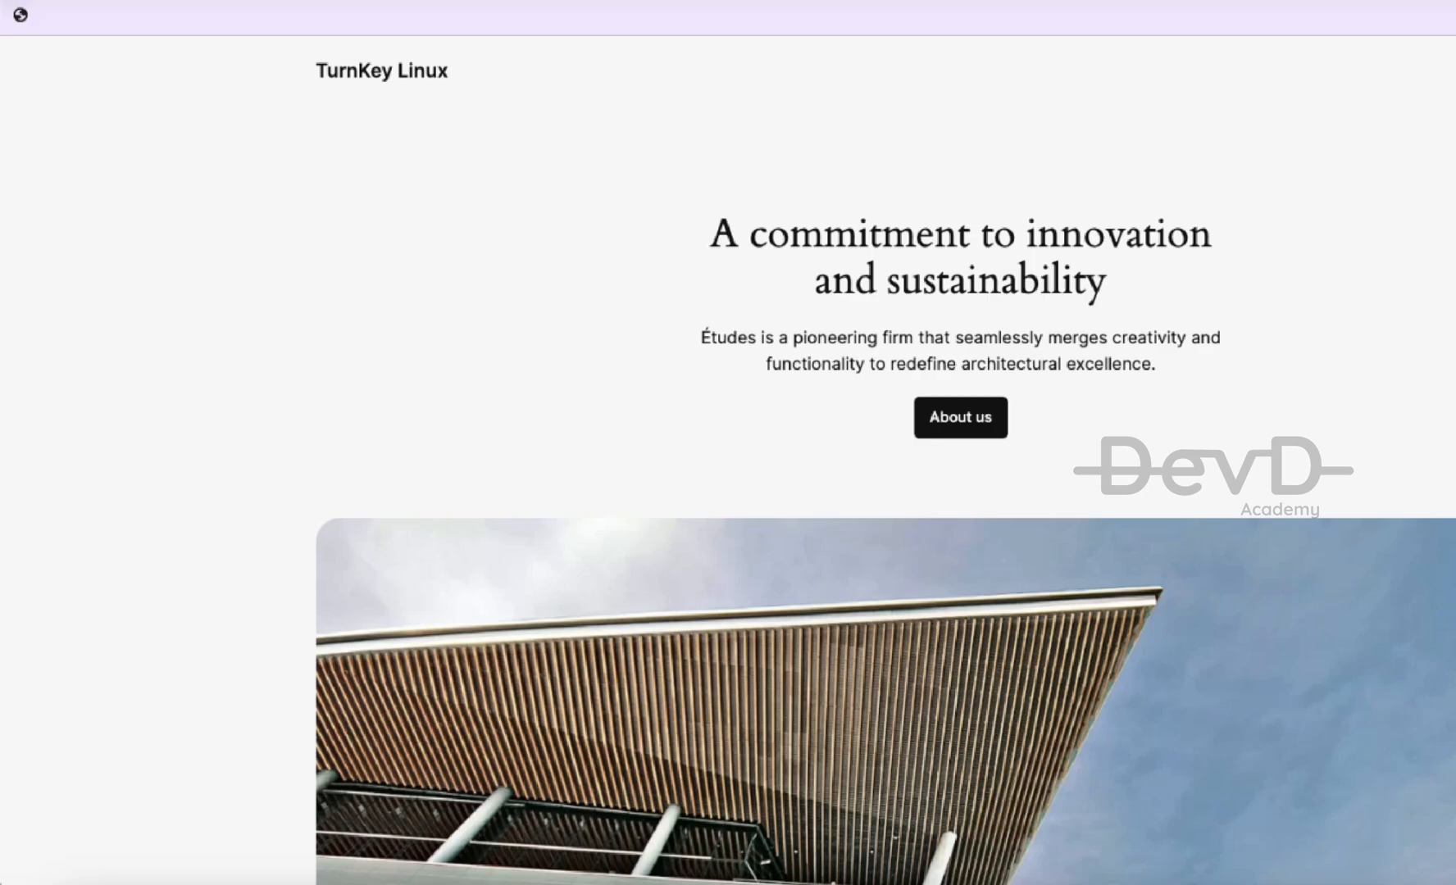
- Go to /wp-admin/ and log in with the admin username and password
{"action": "type", "text": "//d1.devd.ac/wp-admin/"}
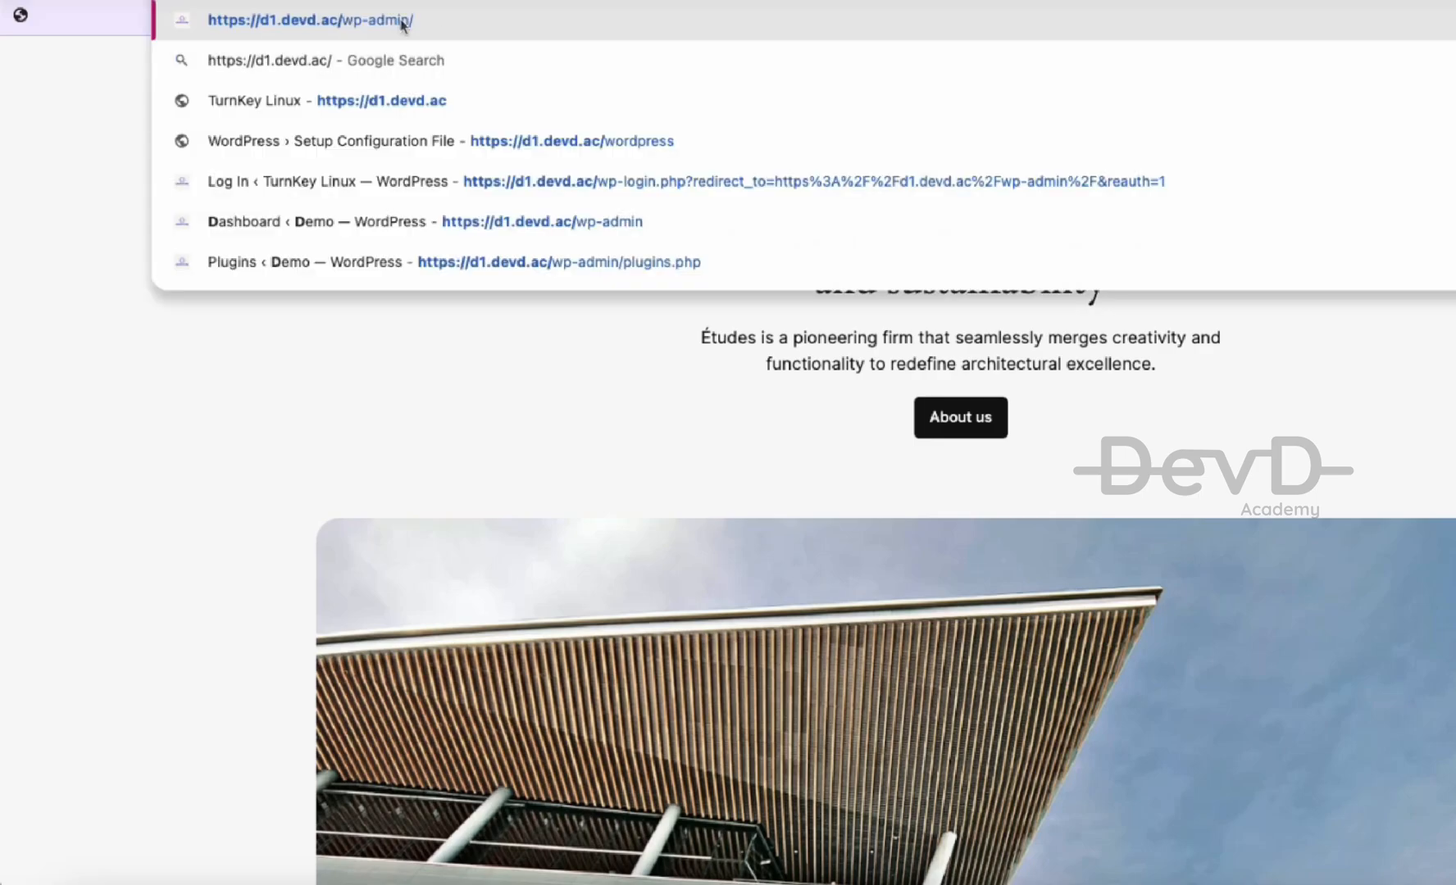
{"action": "key", "text": "Return"}
{"action": "type", "text": "passw"}
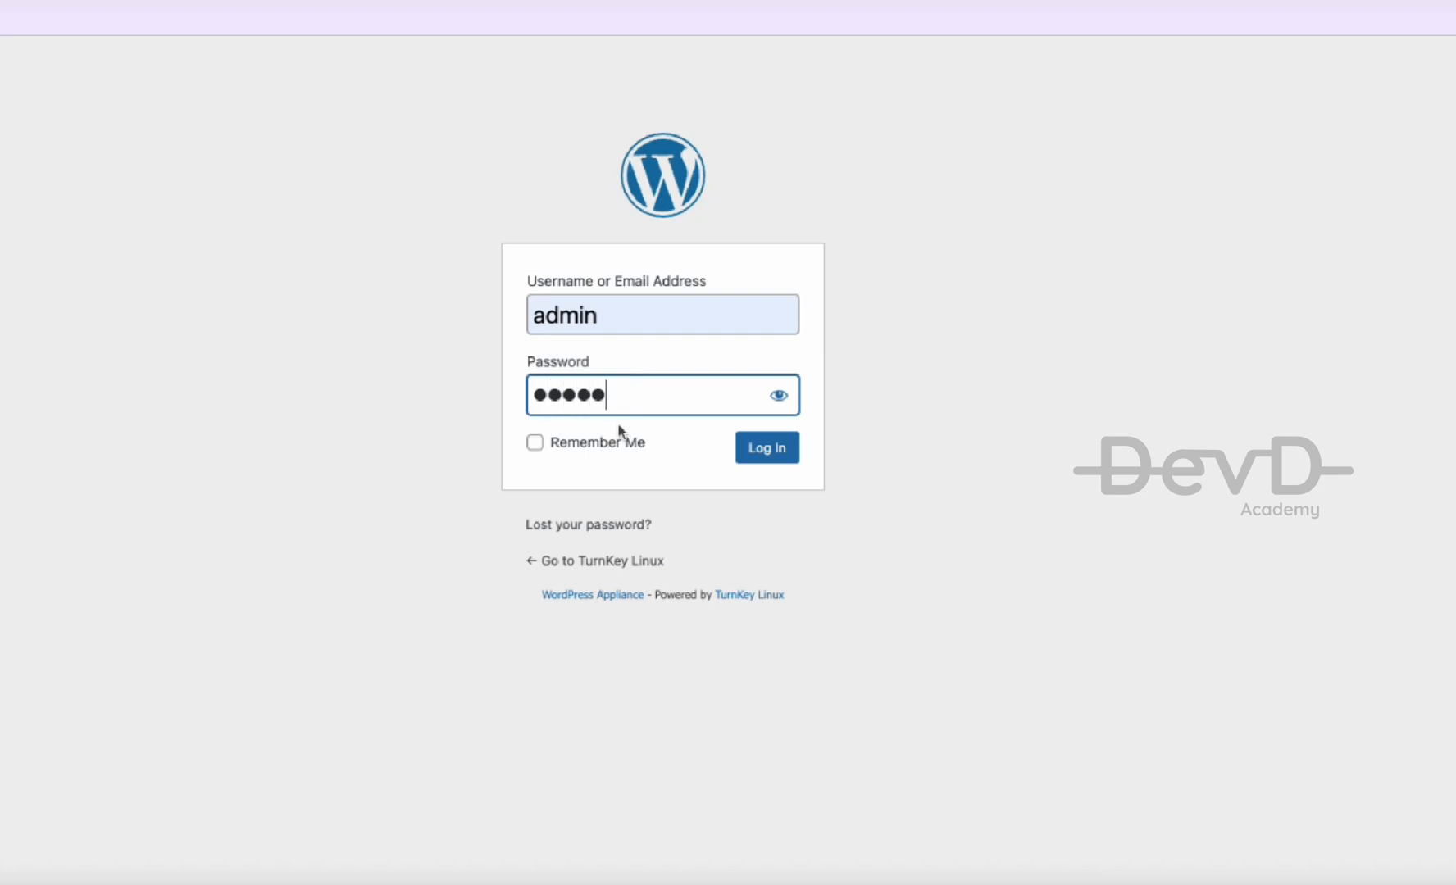
{"action": "type", "text": "ord1"}
{"action": "key", "text": "Return"}
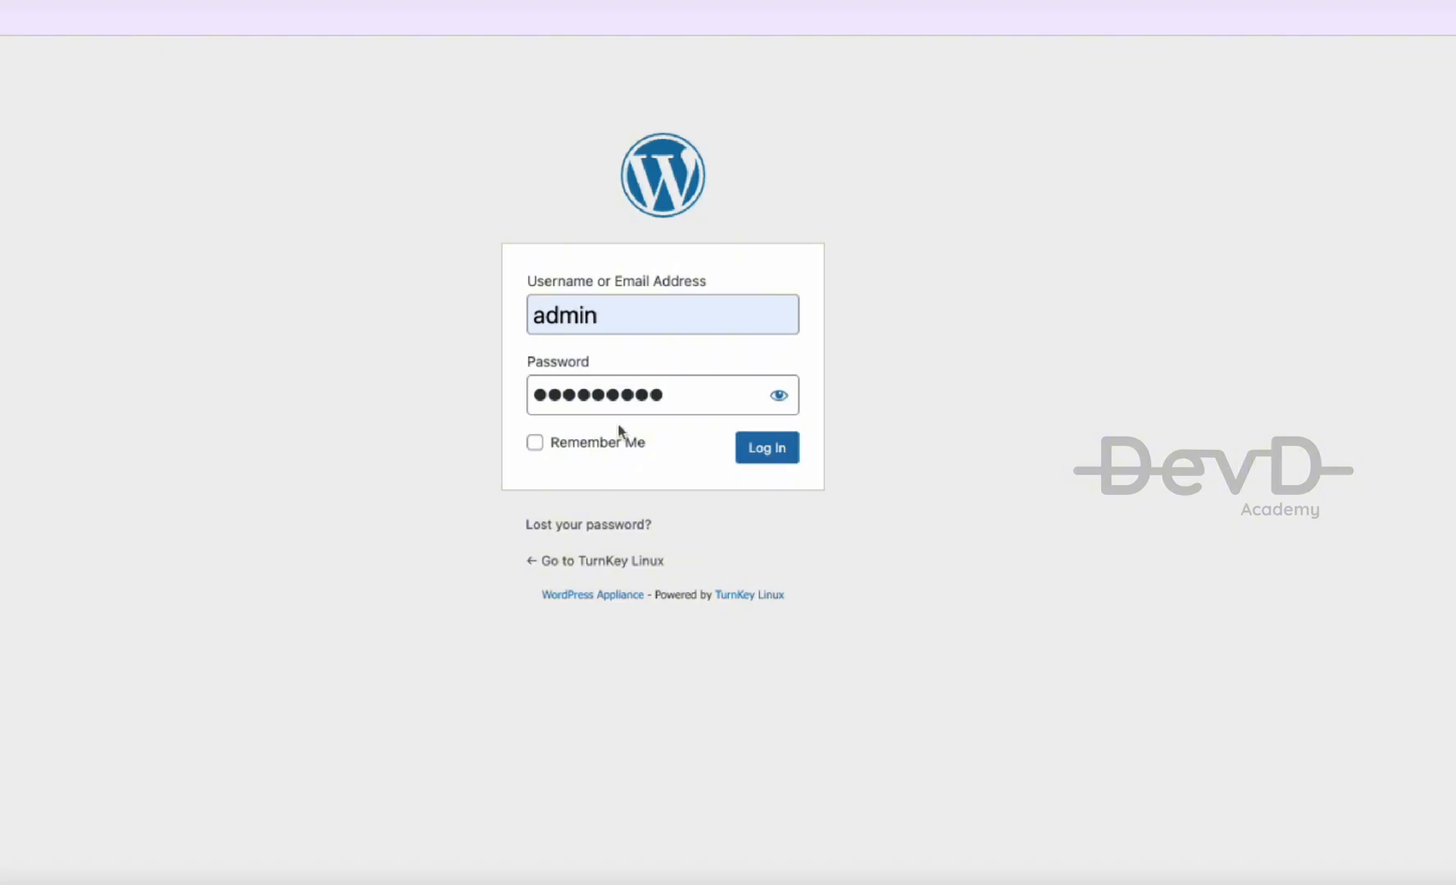